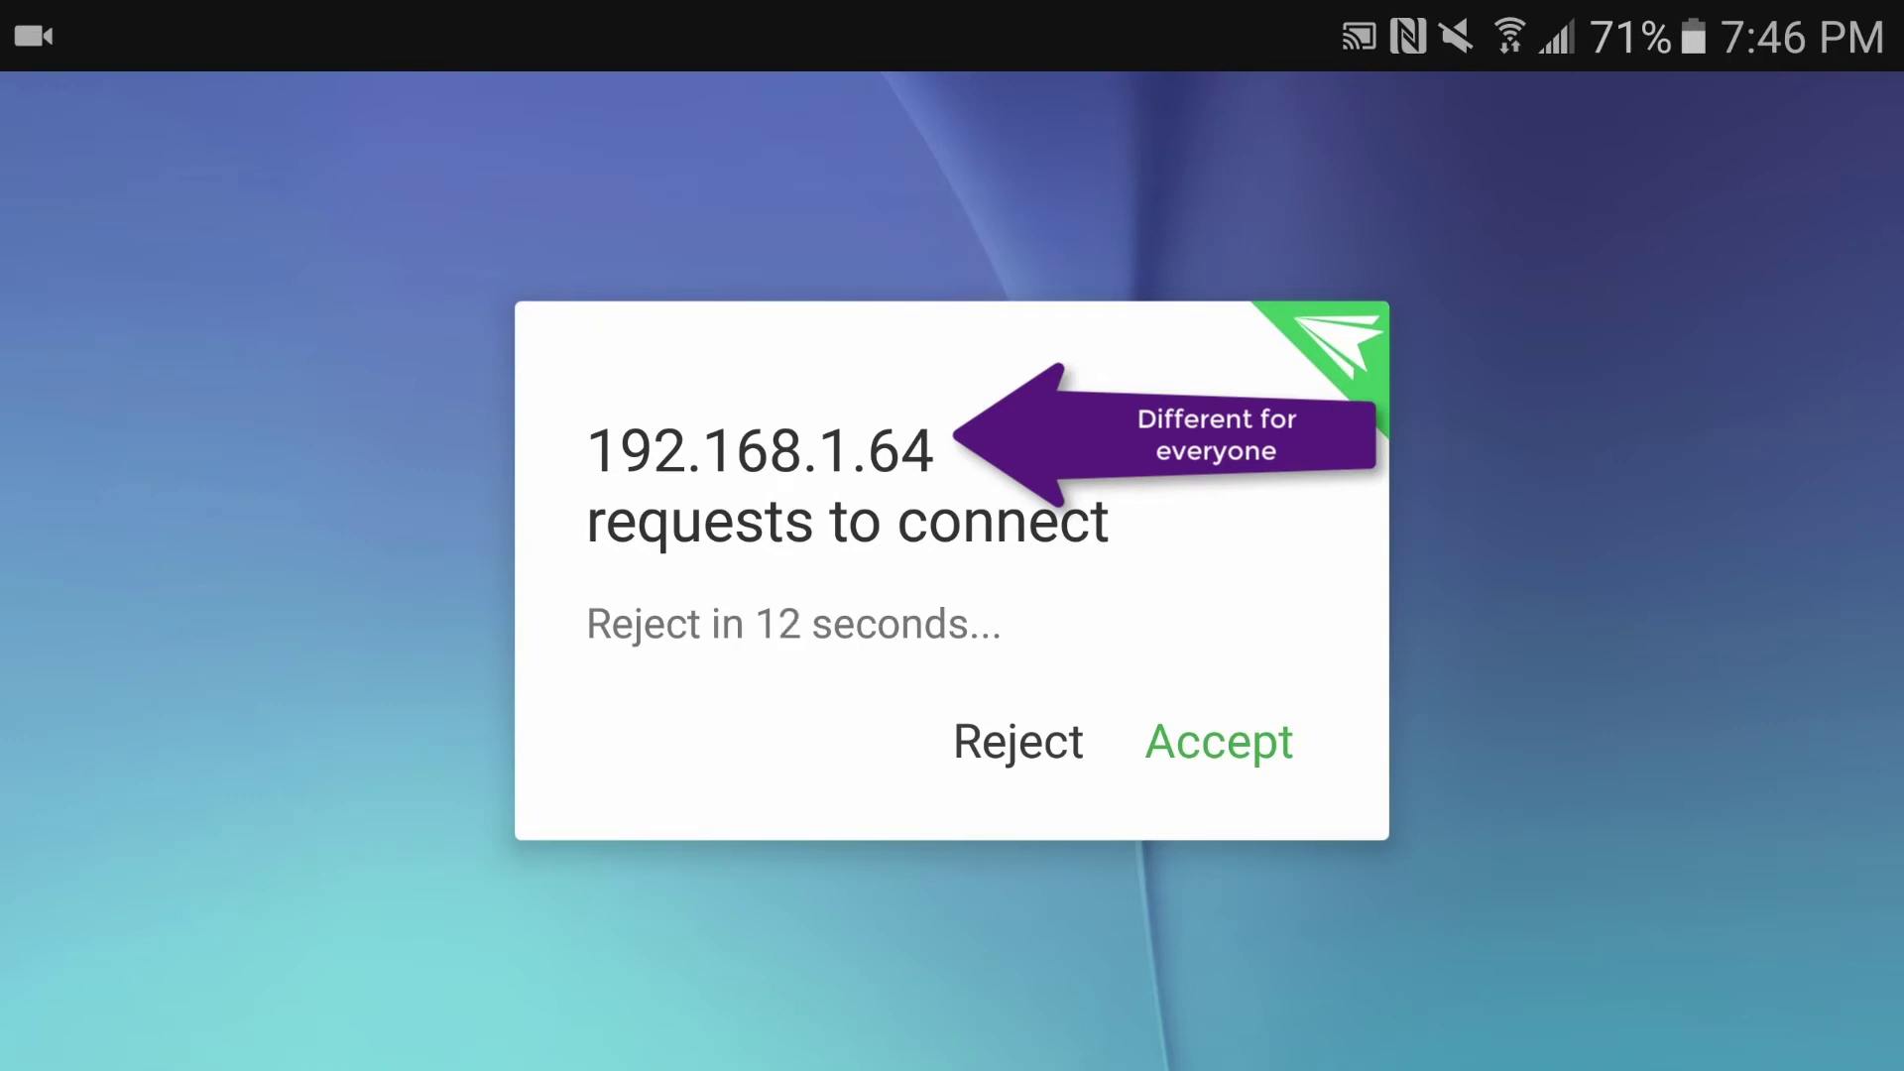
Step: Accept the computer's connection request on the phone
left_click(1219, 741)
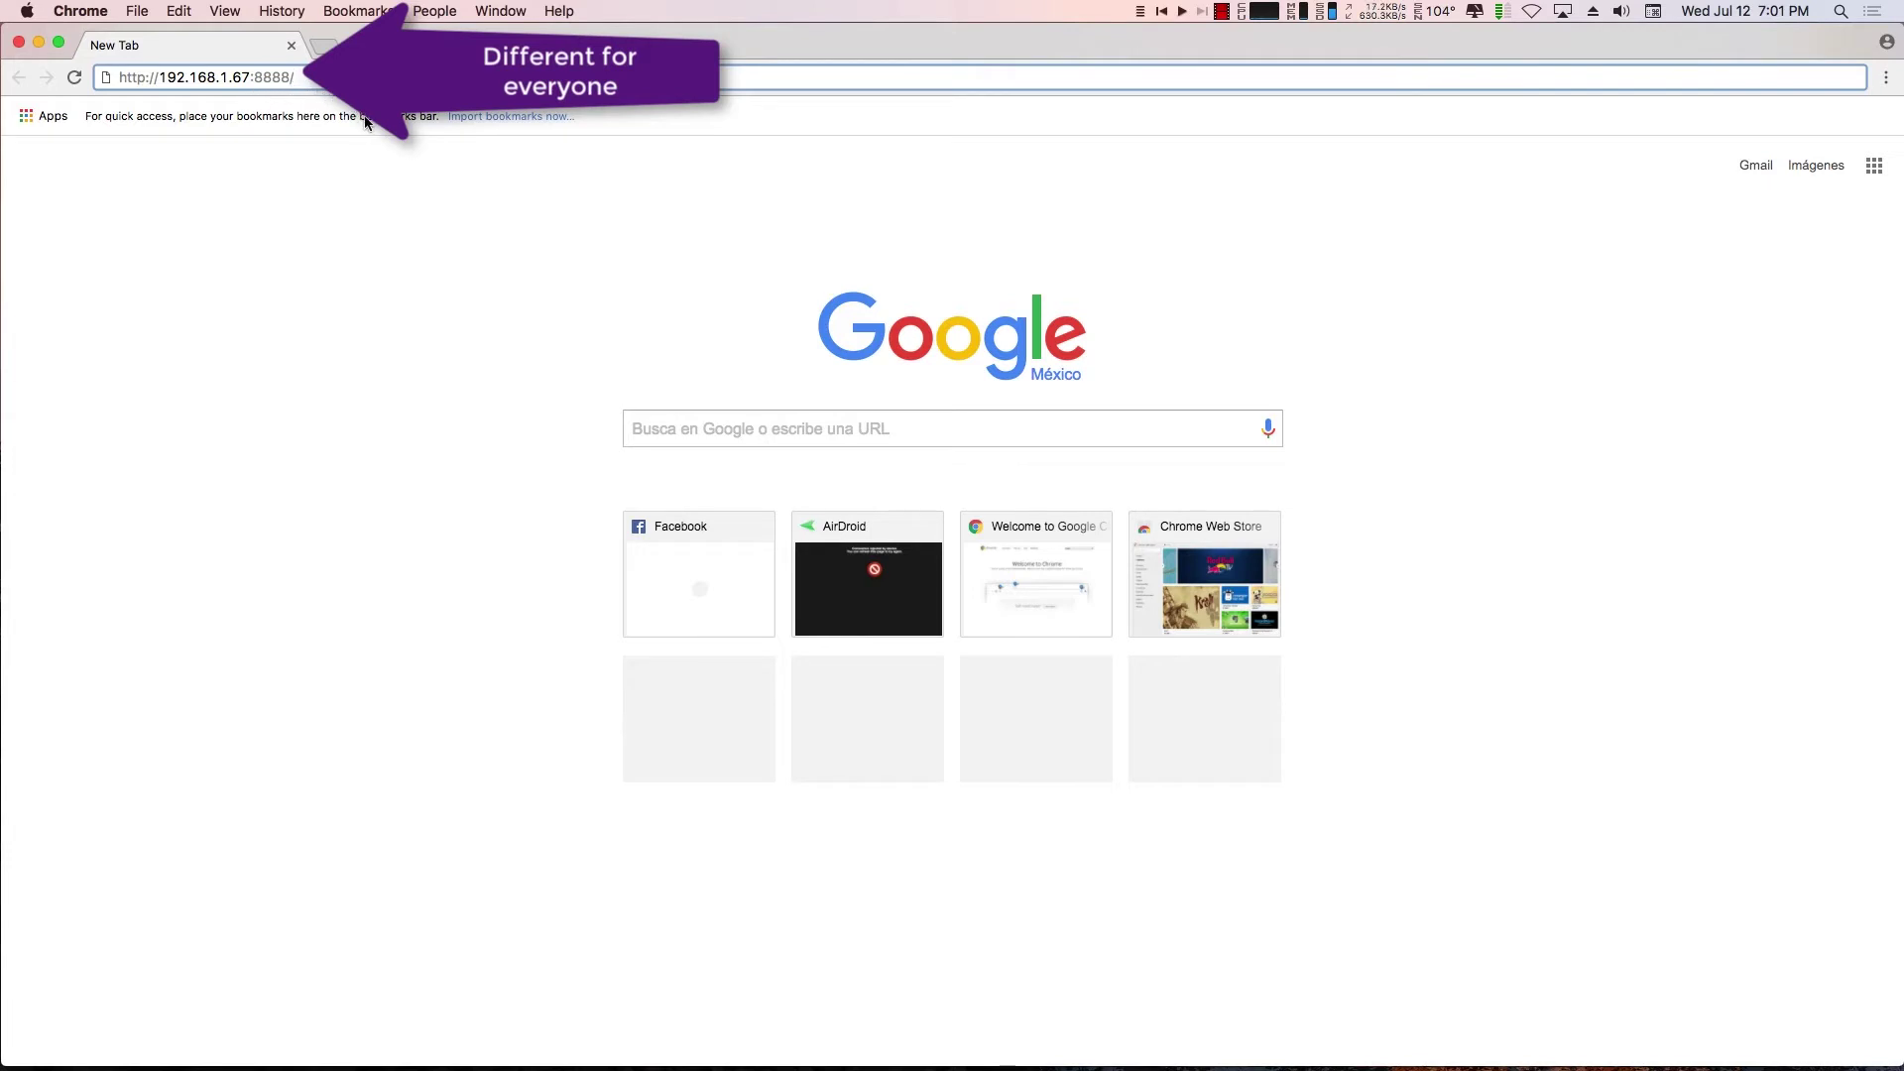
Step: Load 192.168.1.67:8888 in Chrome to reach the phone's AirDroid page
key("Return")
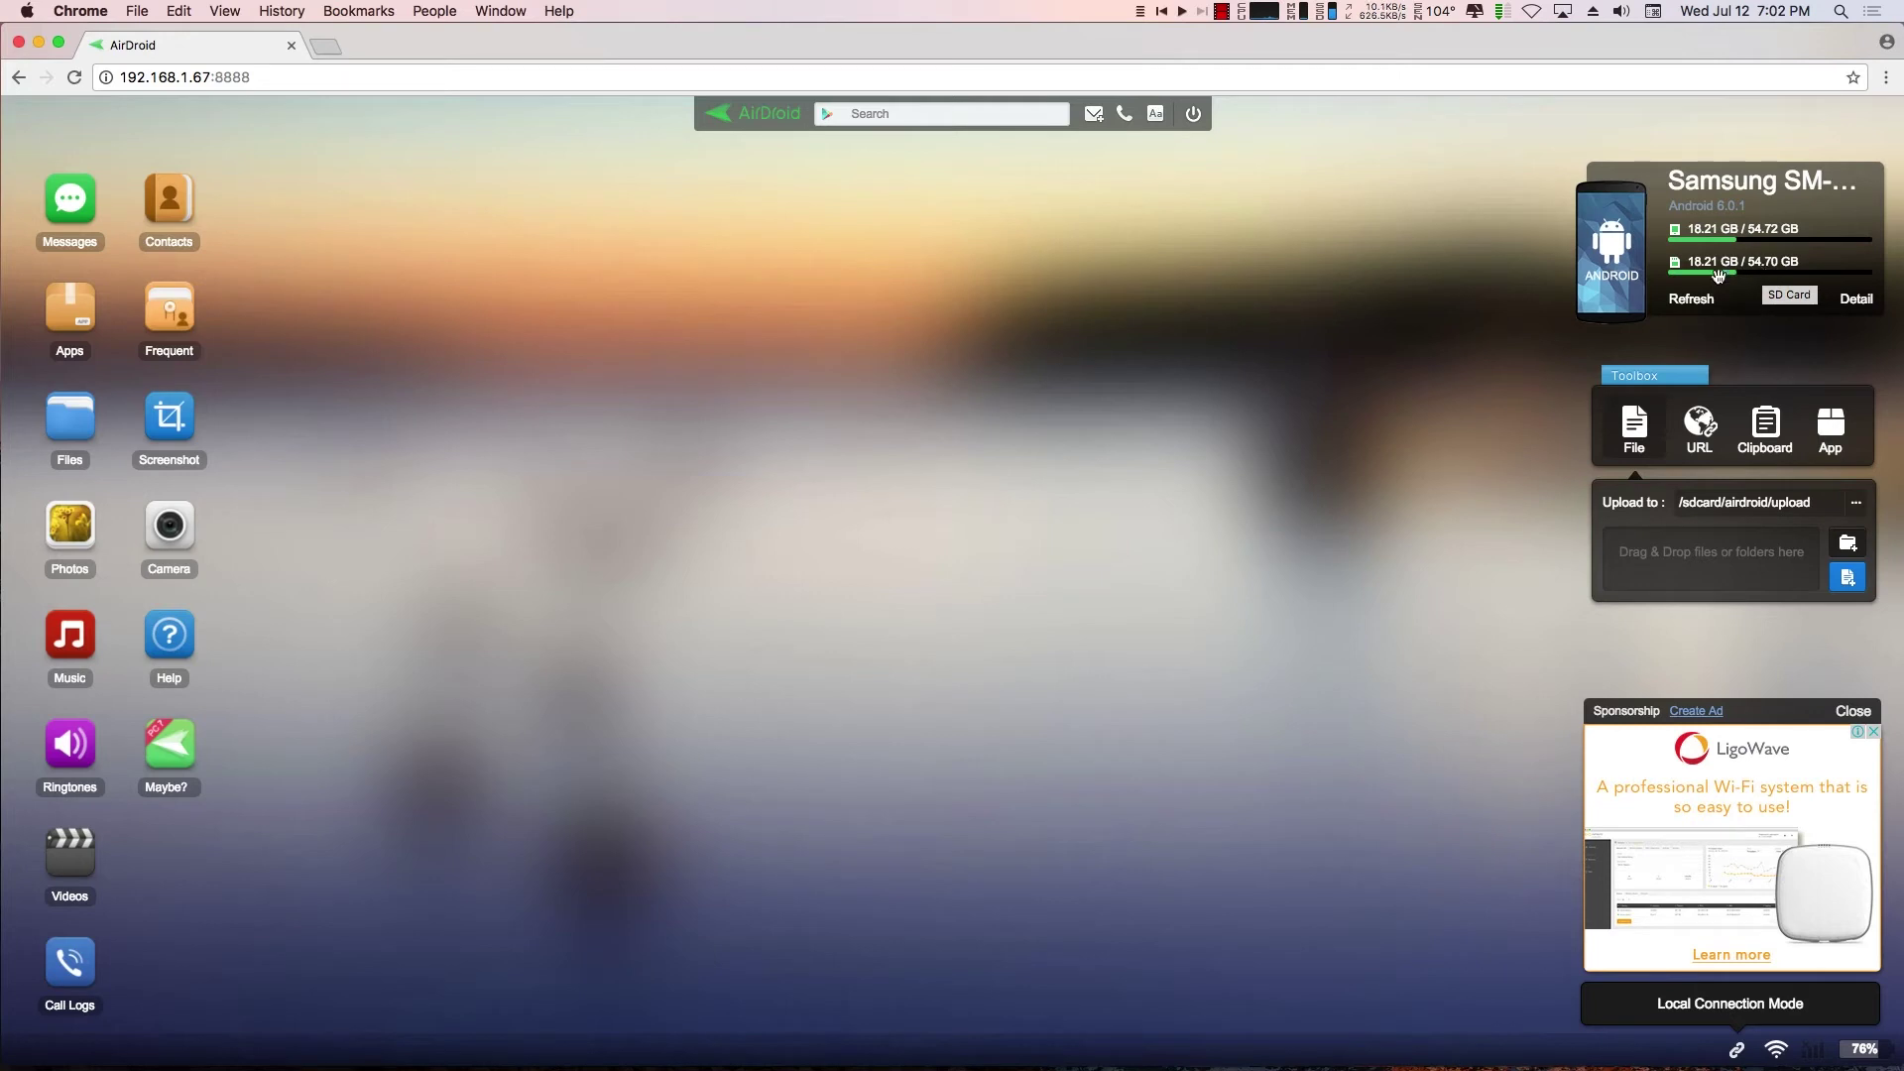
Step: Close the Sponsorship ad panel on the AirDroid Web dashboard
left_click(1869, 713)
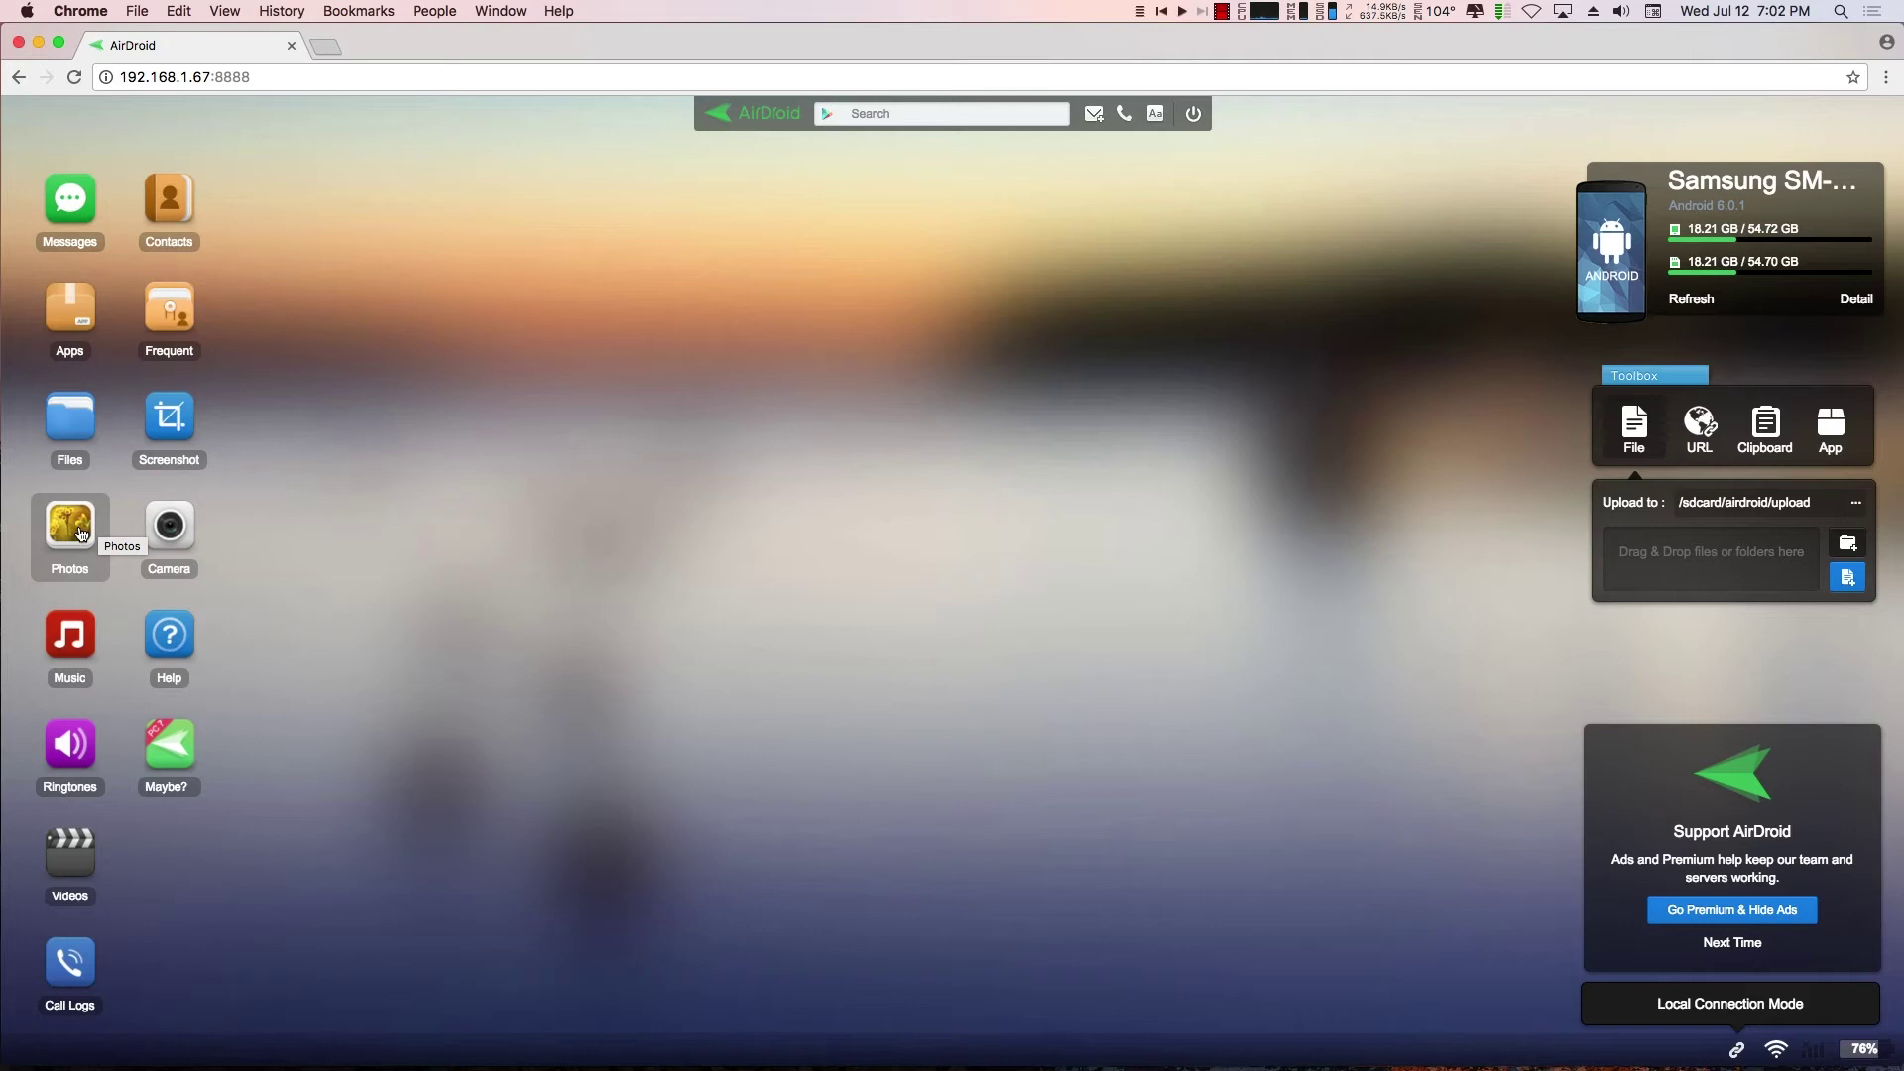
Step: Open Photos and view the Camera album's three pictures
left_click(81, 535)
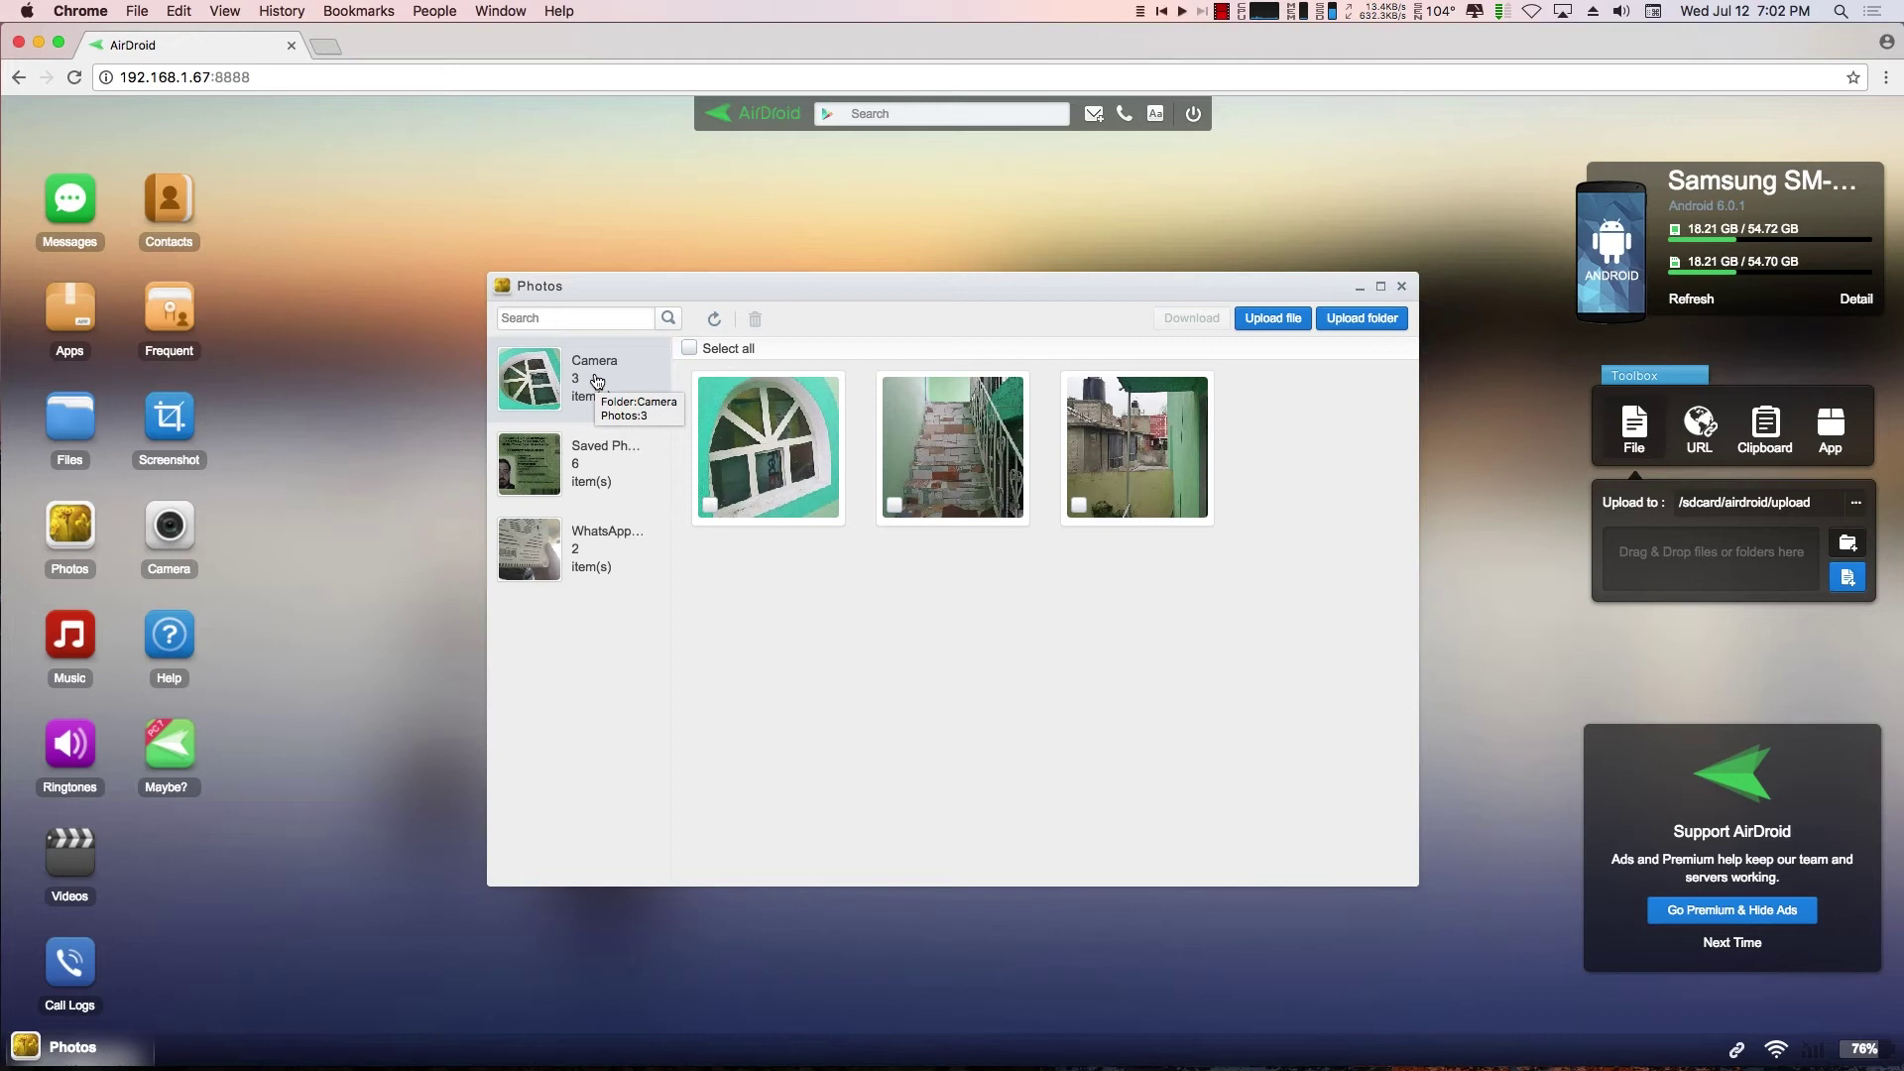
mouse_move(753, 448)
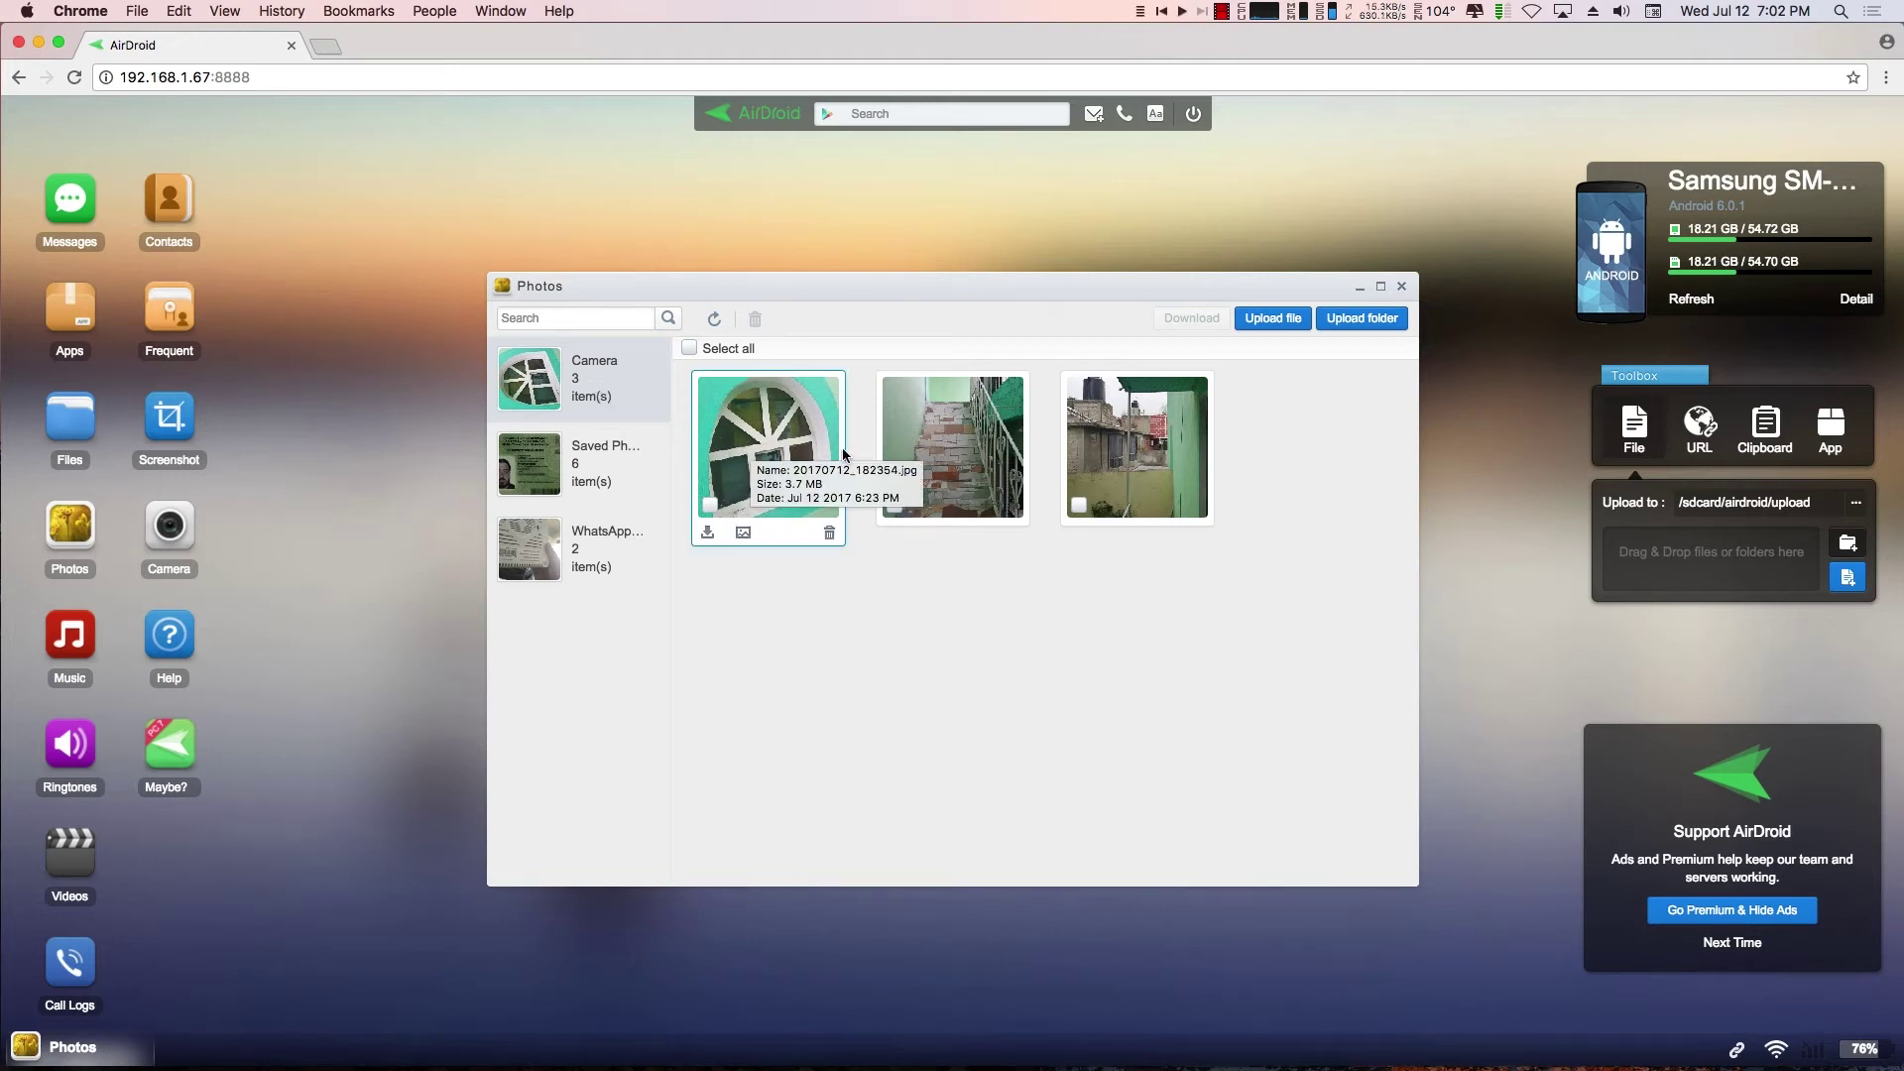
mouse_move(903, 441)
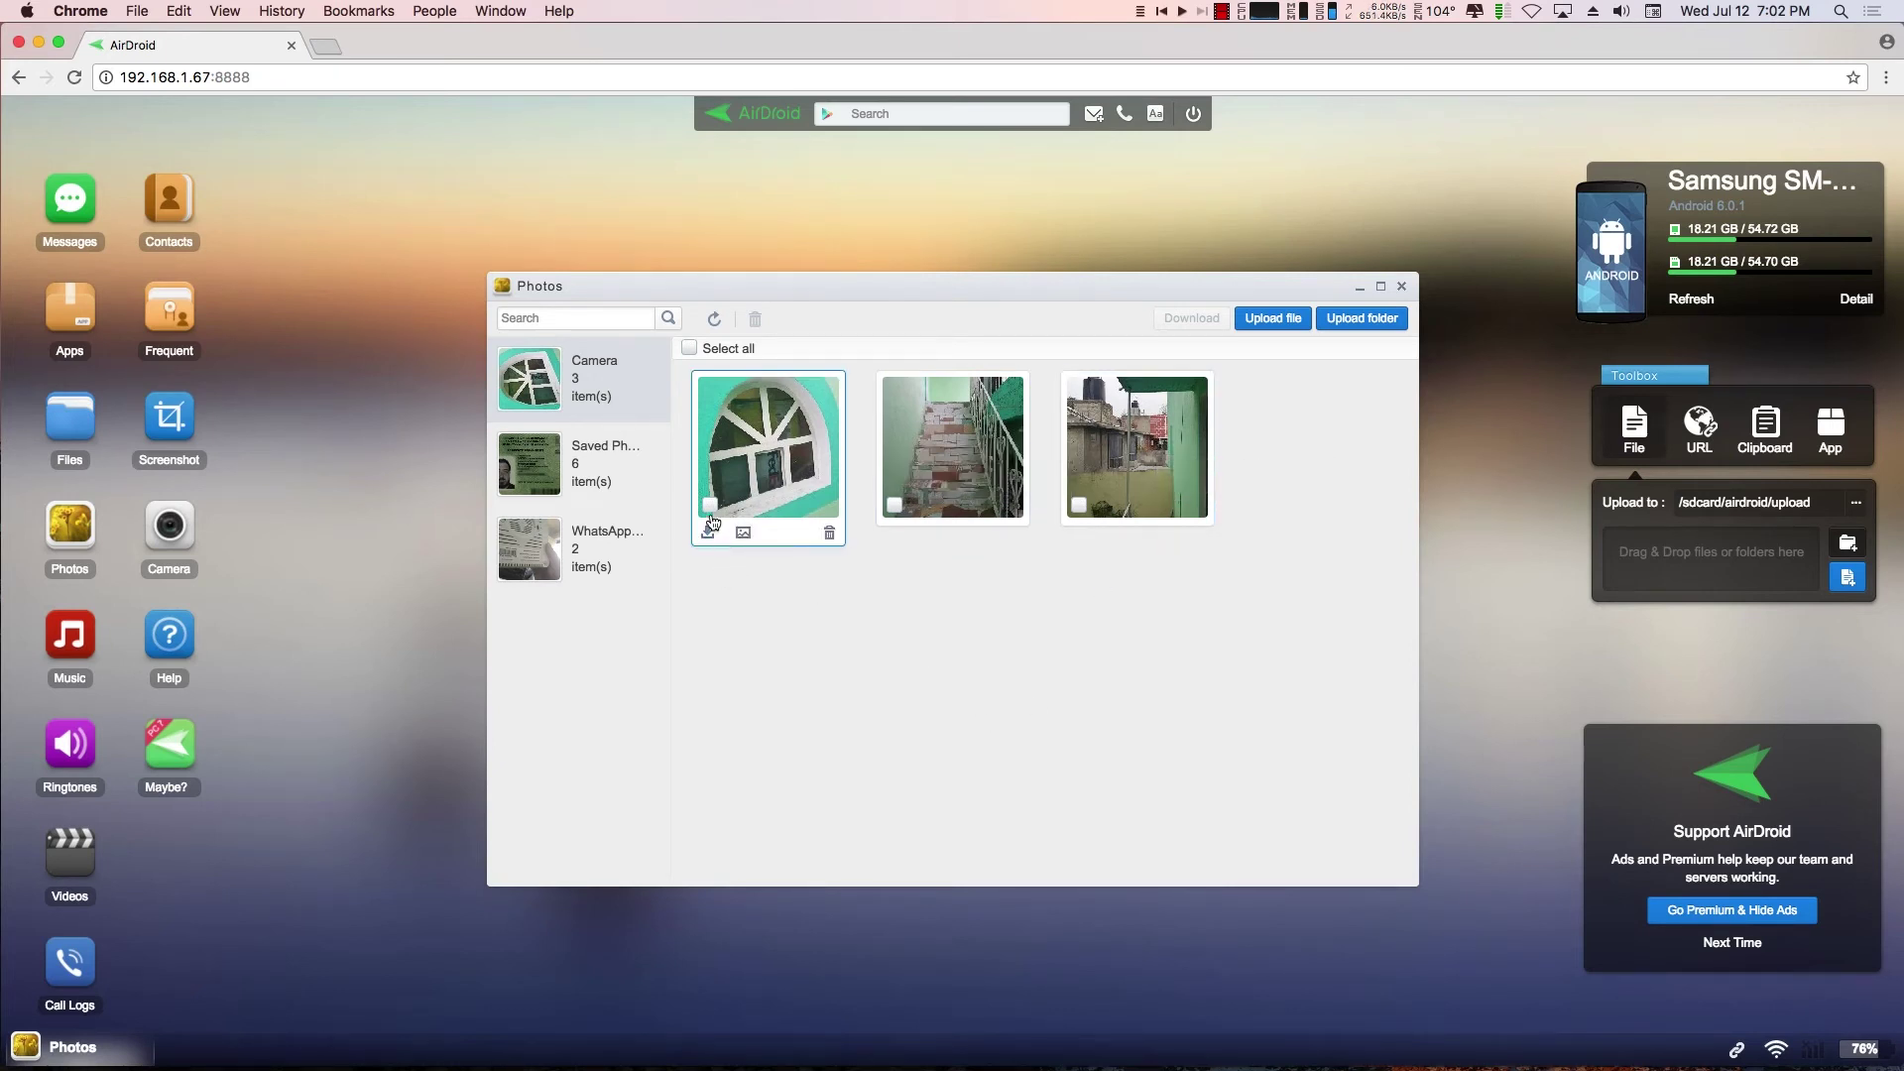
Step: Download 20170712_182354.jpg, view it in Preview, then close Preview
left_click(710, 536)
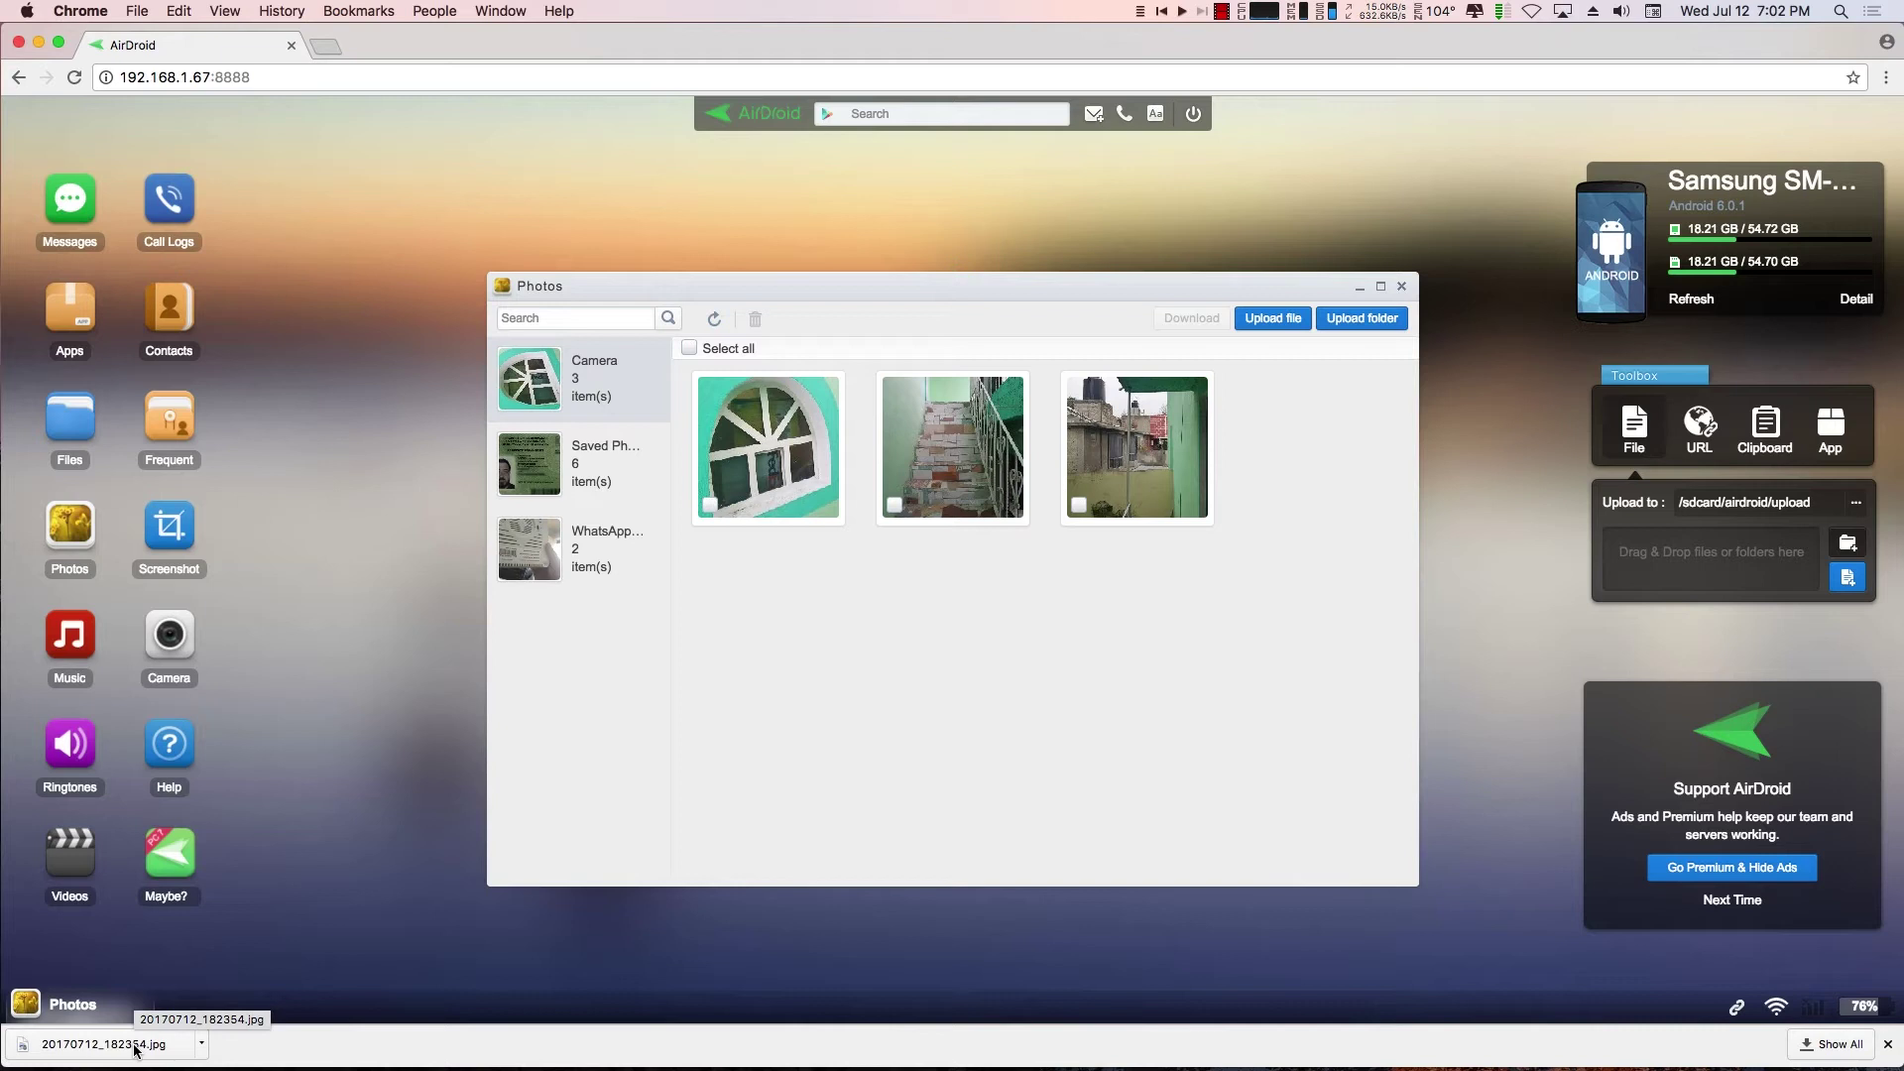
left_click(136, 1047)
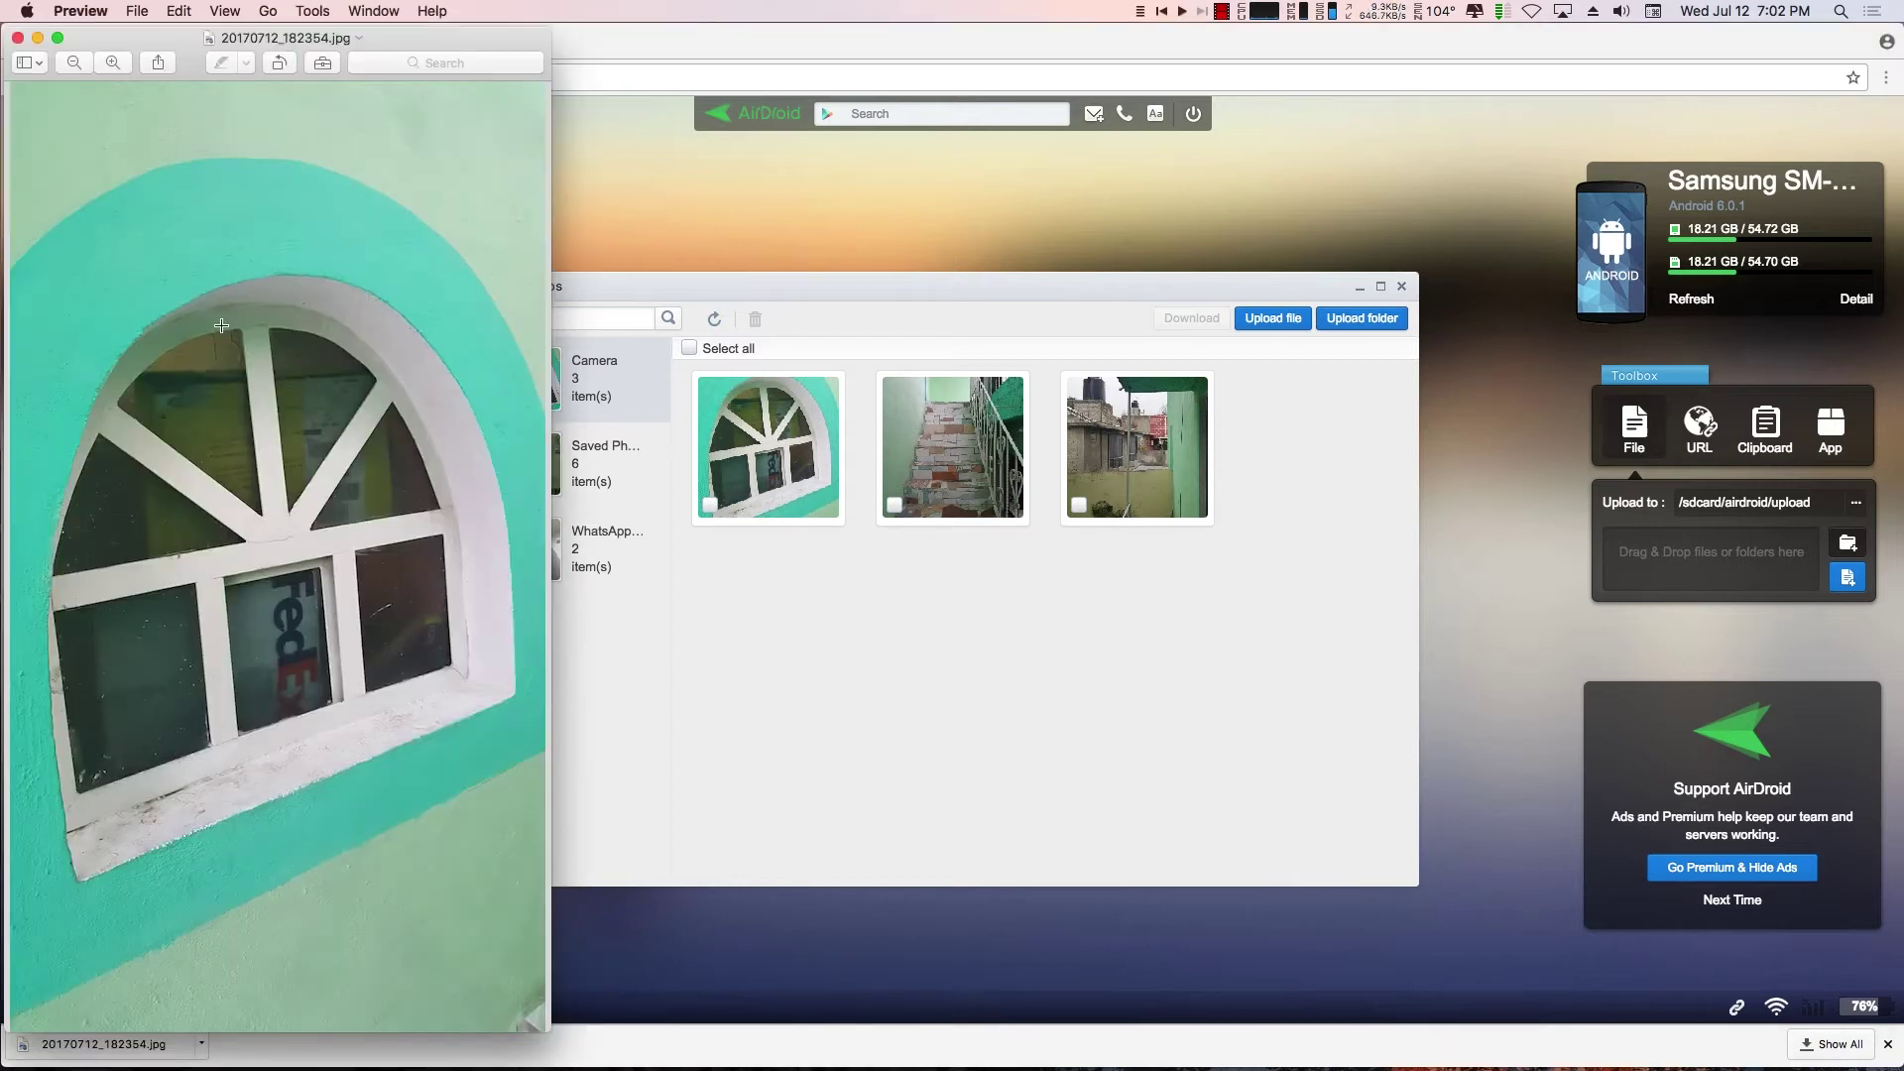
left_click(18, 37)
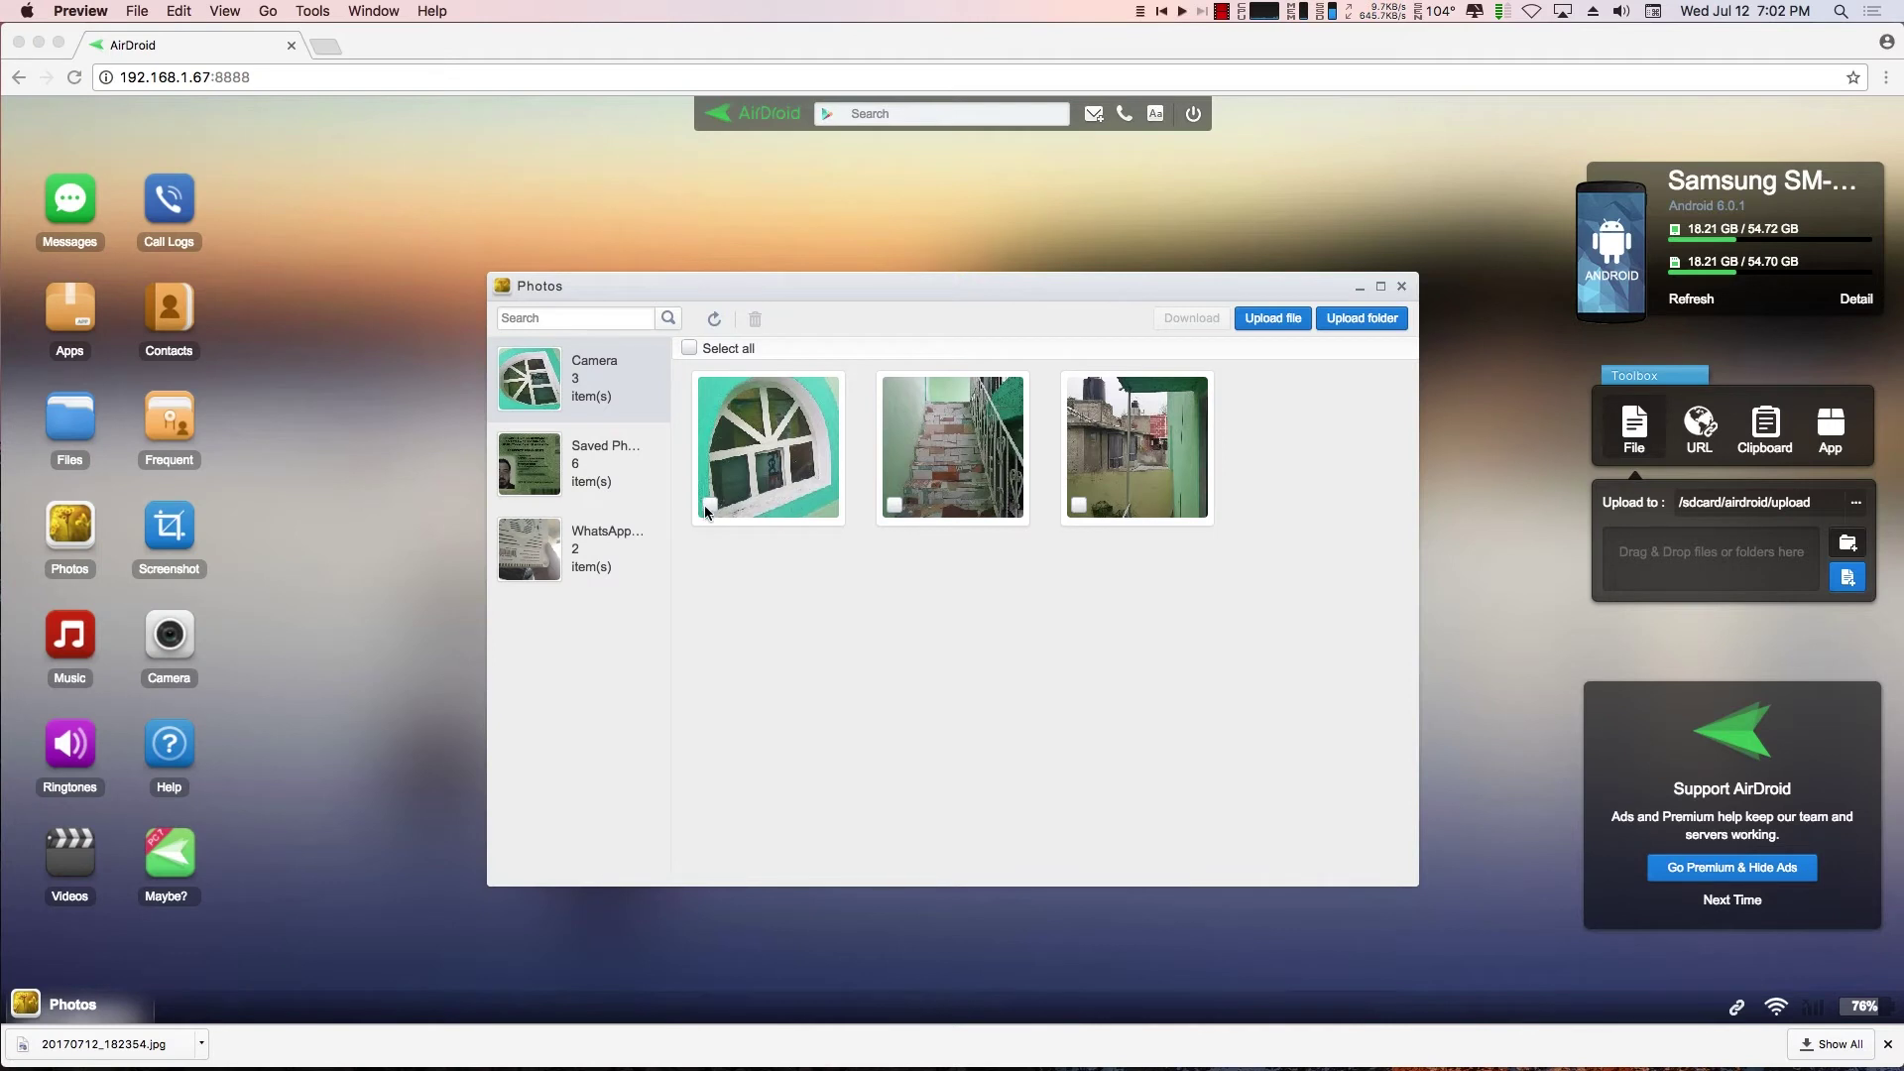
Step: Download all three Camera photos as Camera.zip and open the archive
left_click(712, 434)
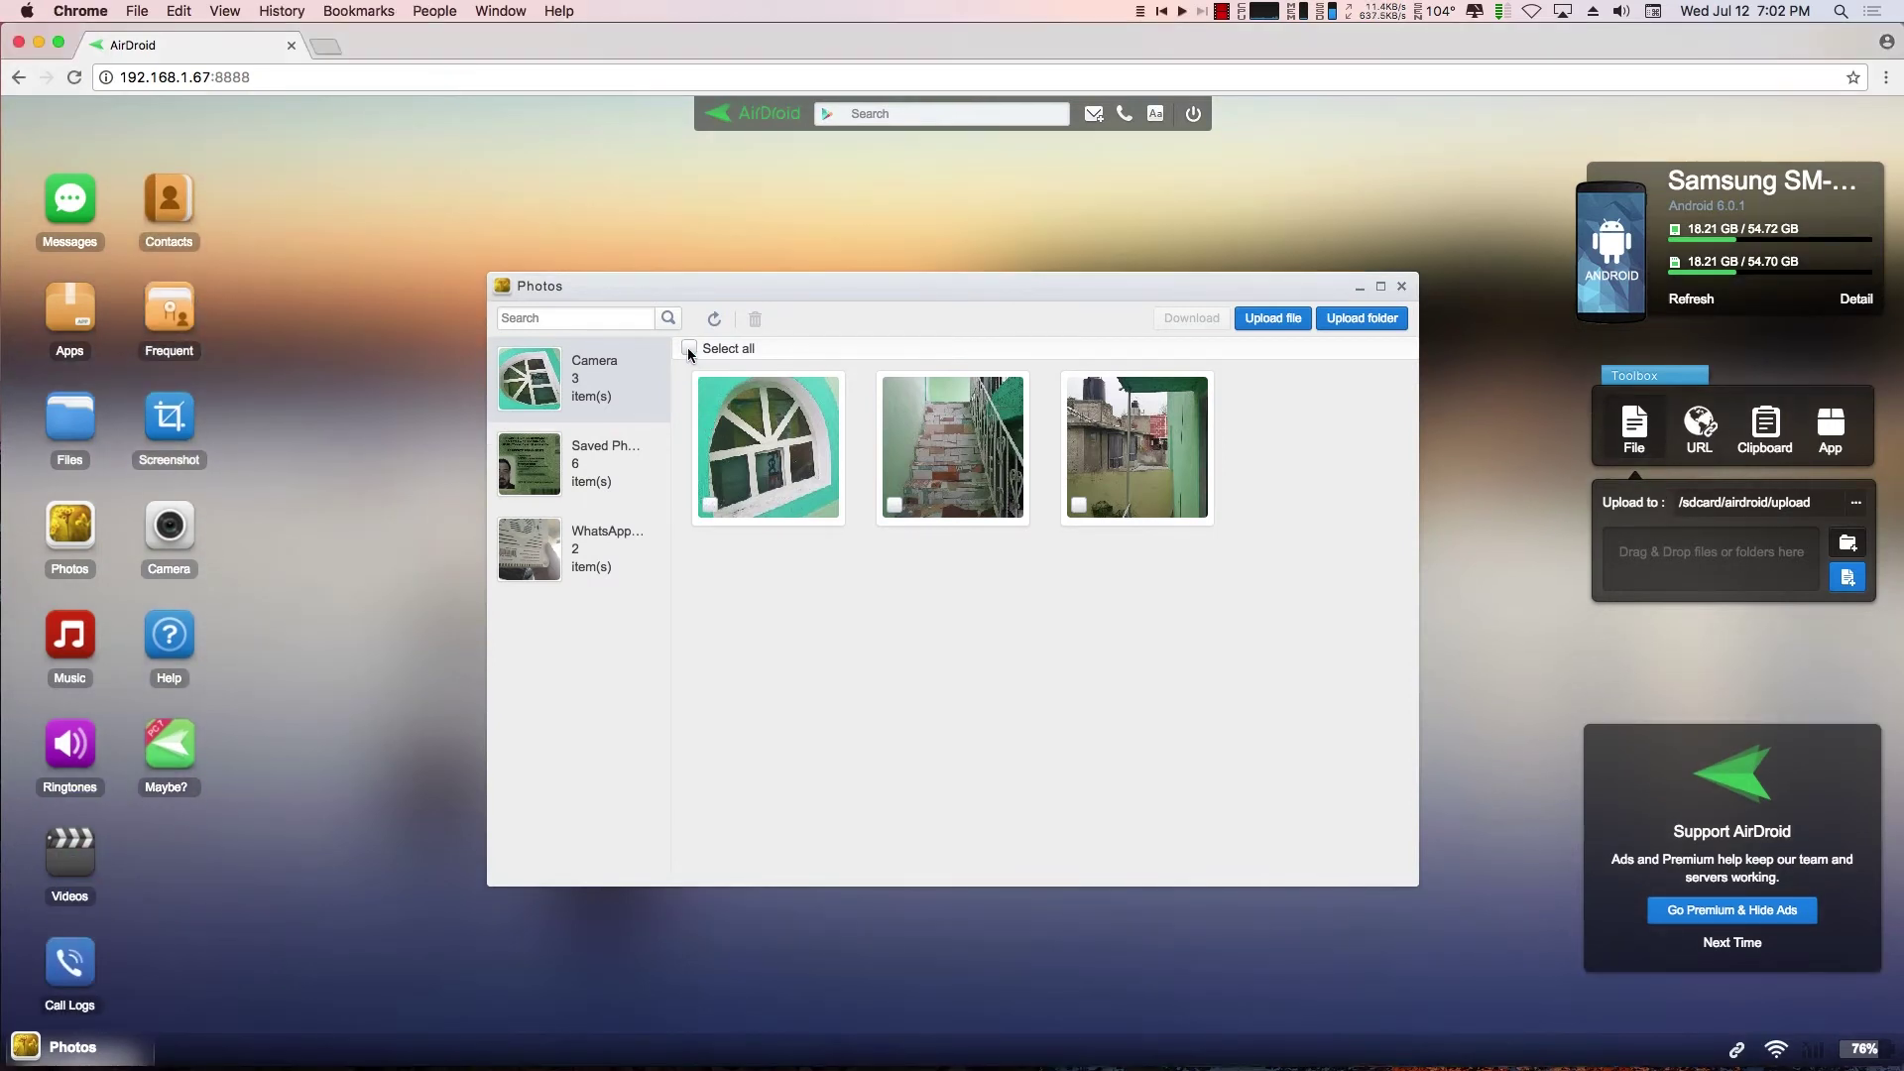
left_click(689, 349)
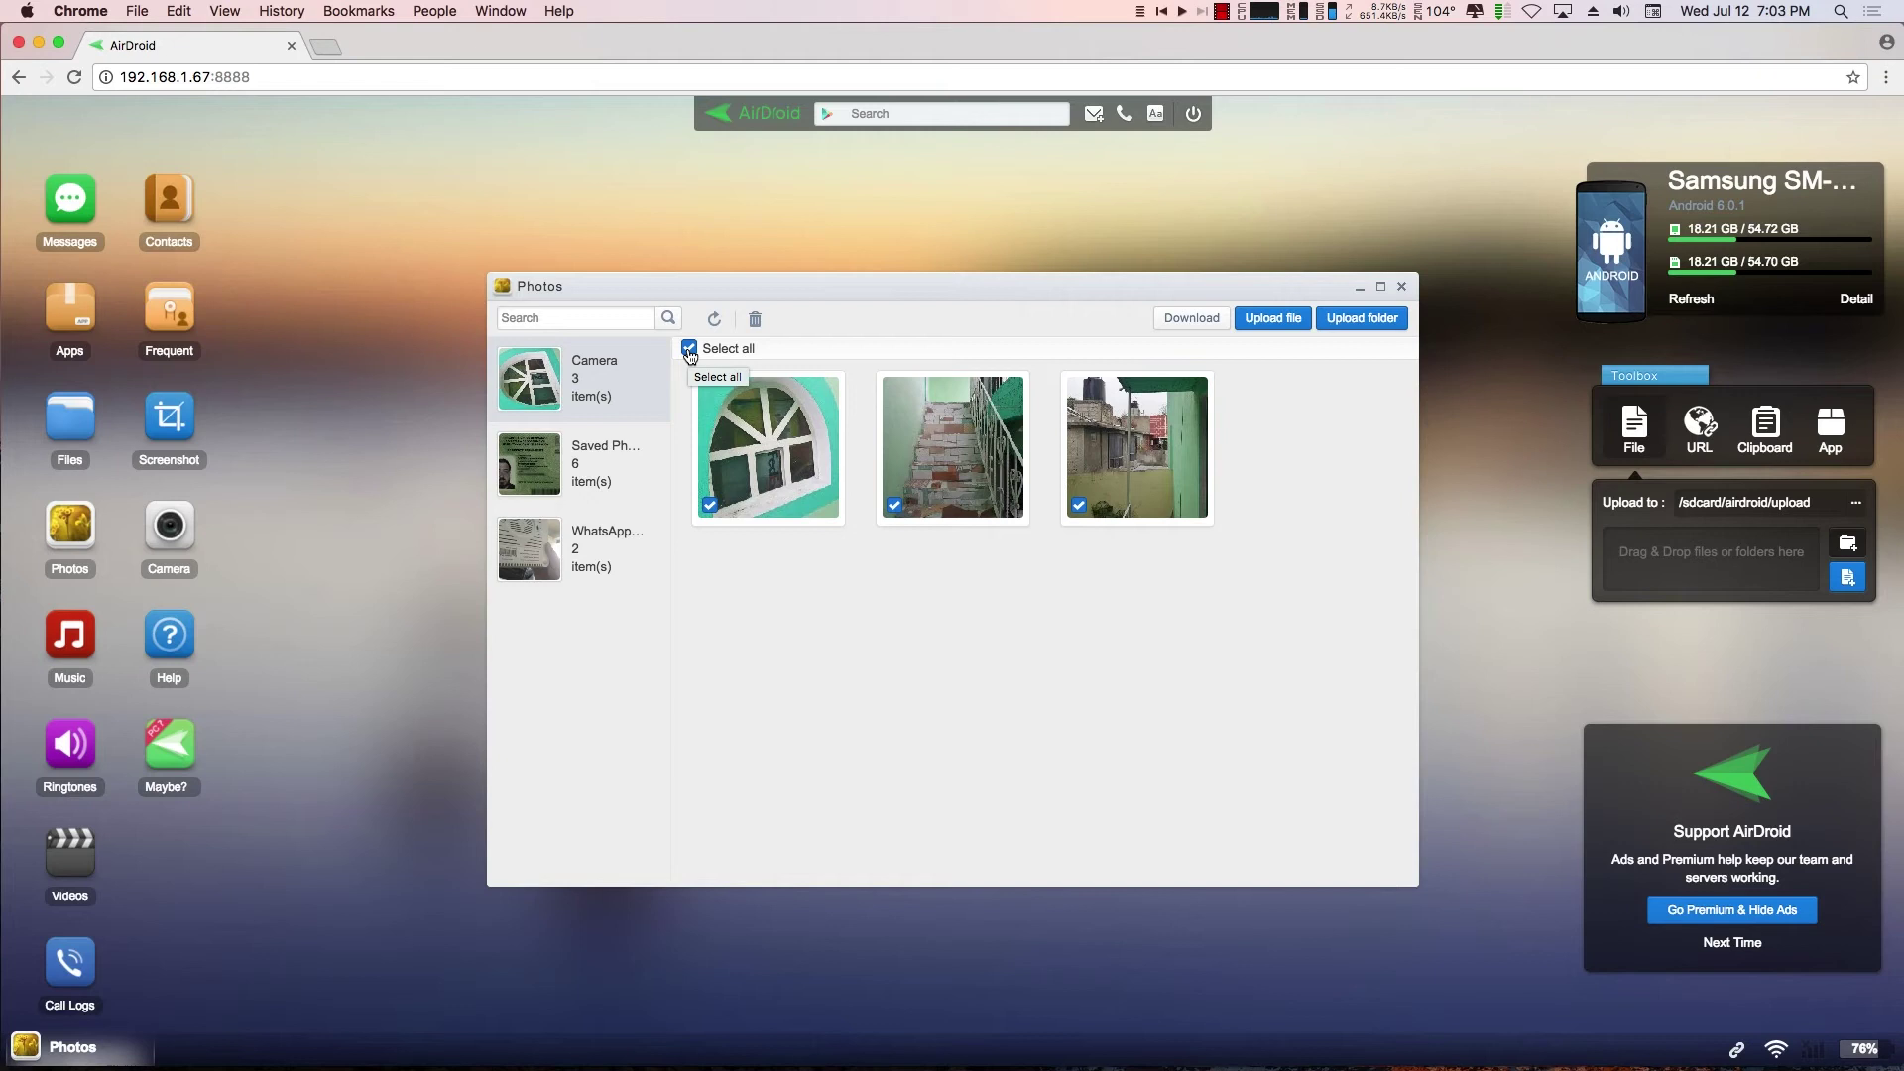
left_click(1195, 322)
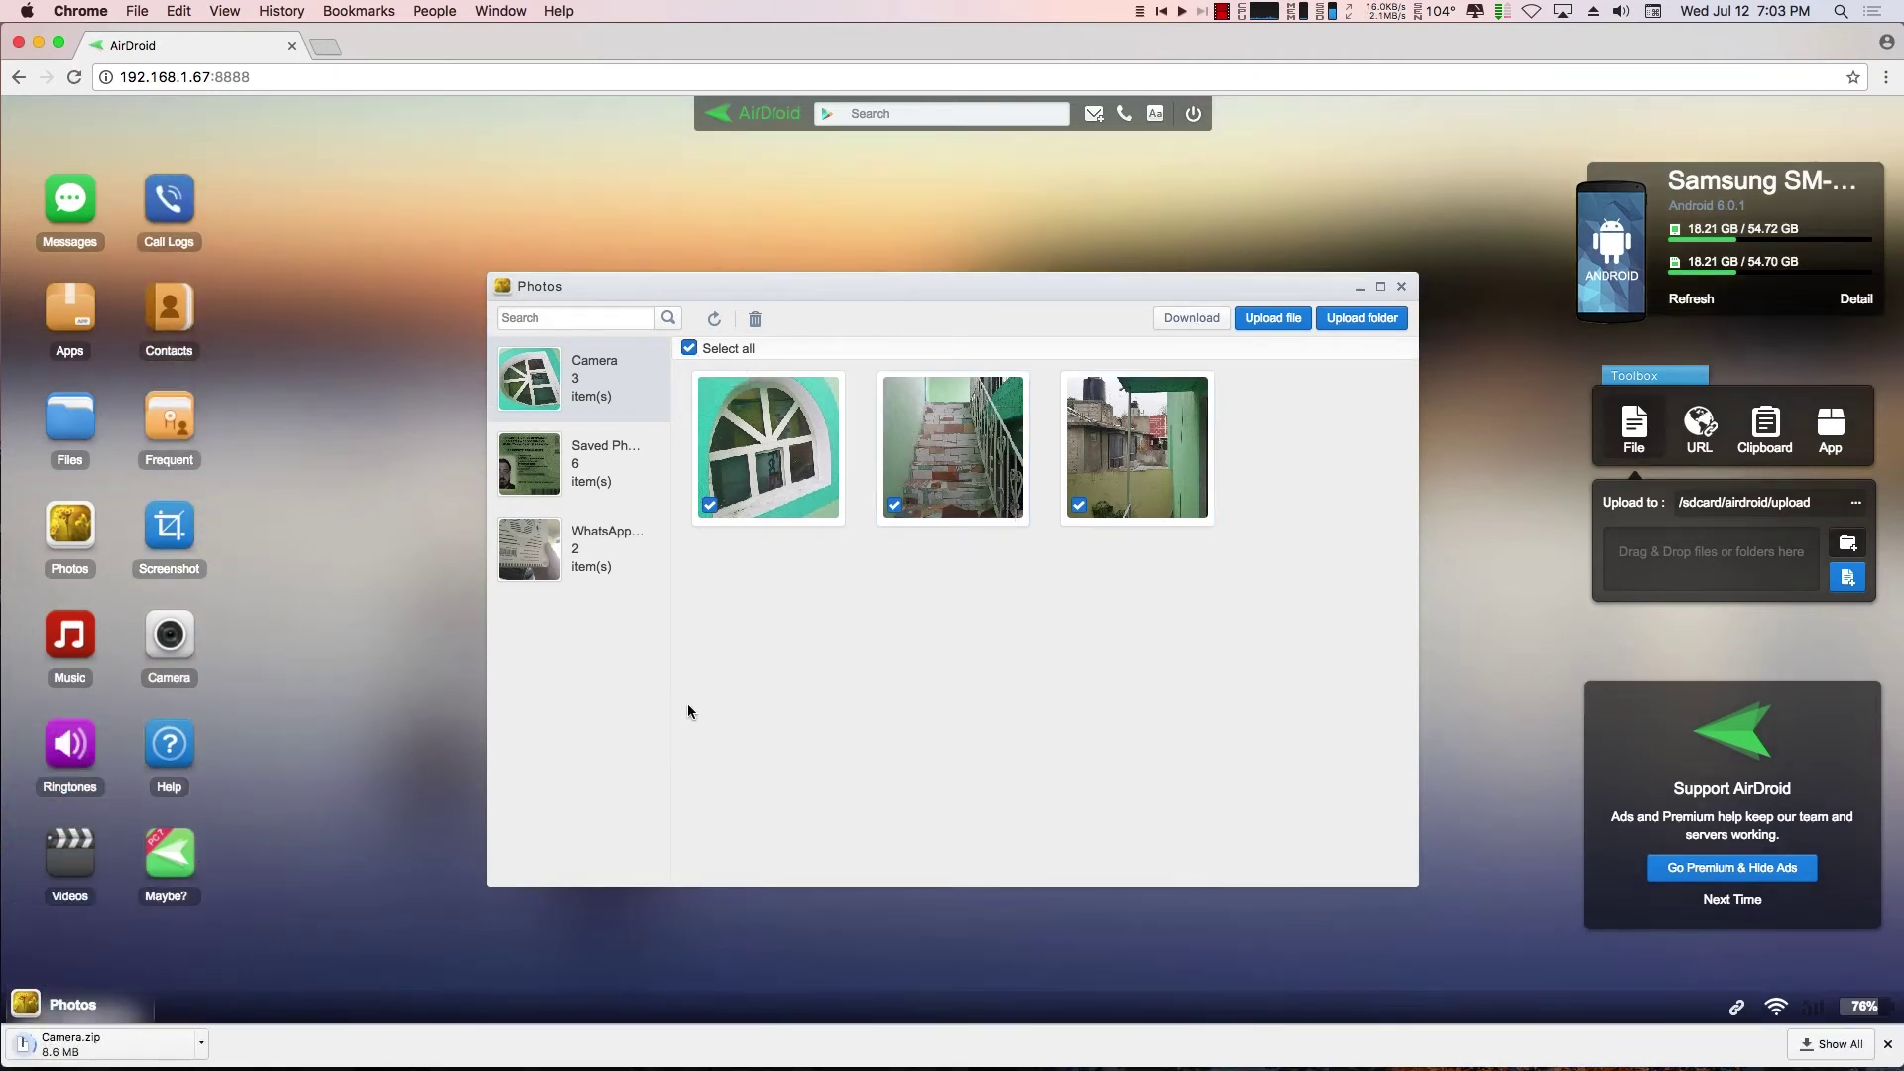
left_click(115, 1047)
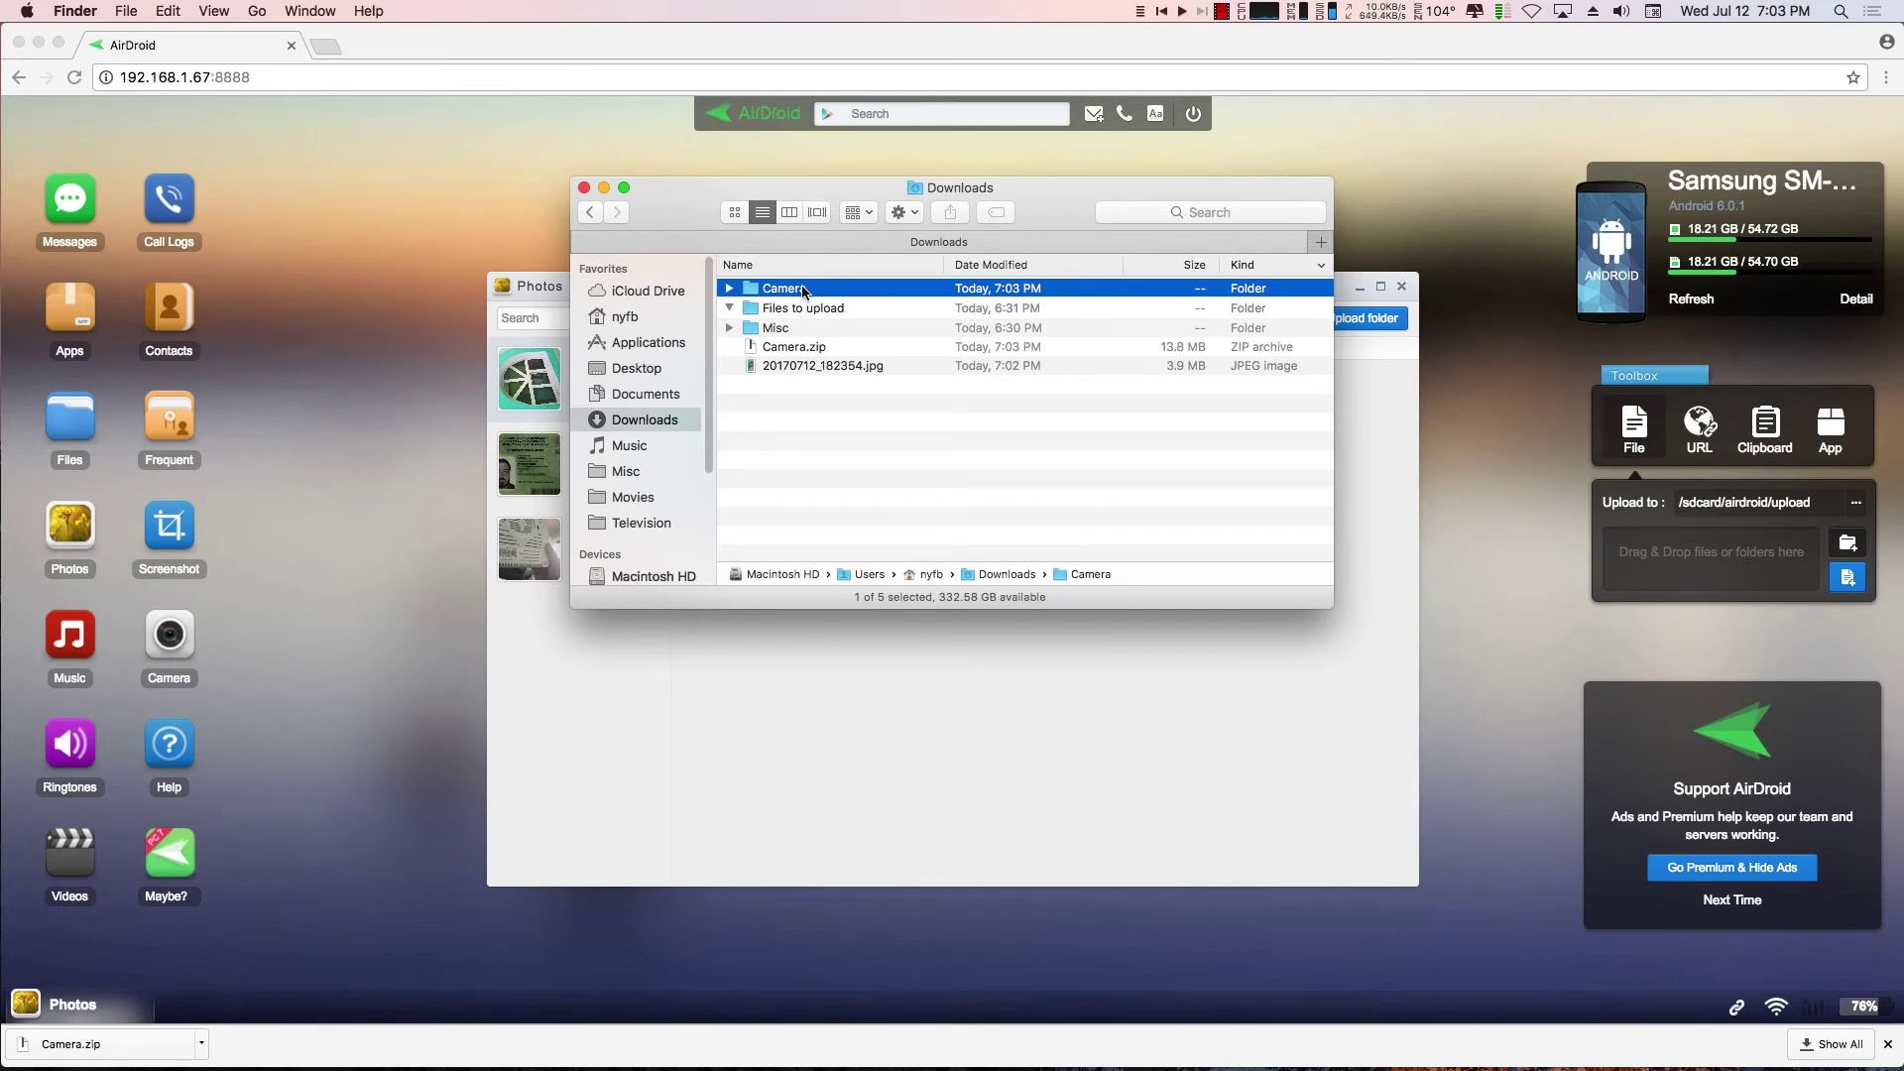
Step: Preview 20170712_182338, 182345 and 182354.jpg, then close the Camera folder window
double_click(804, 289)
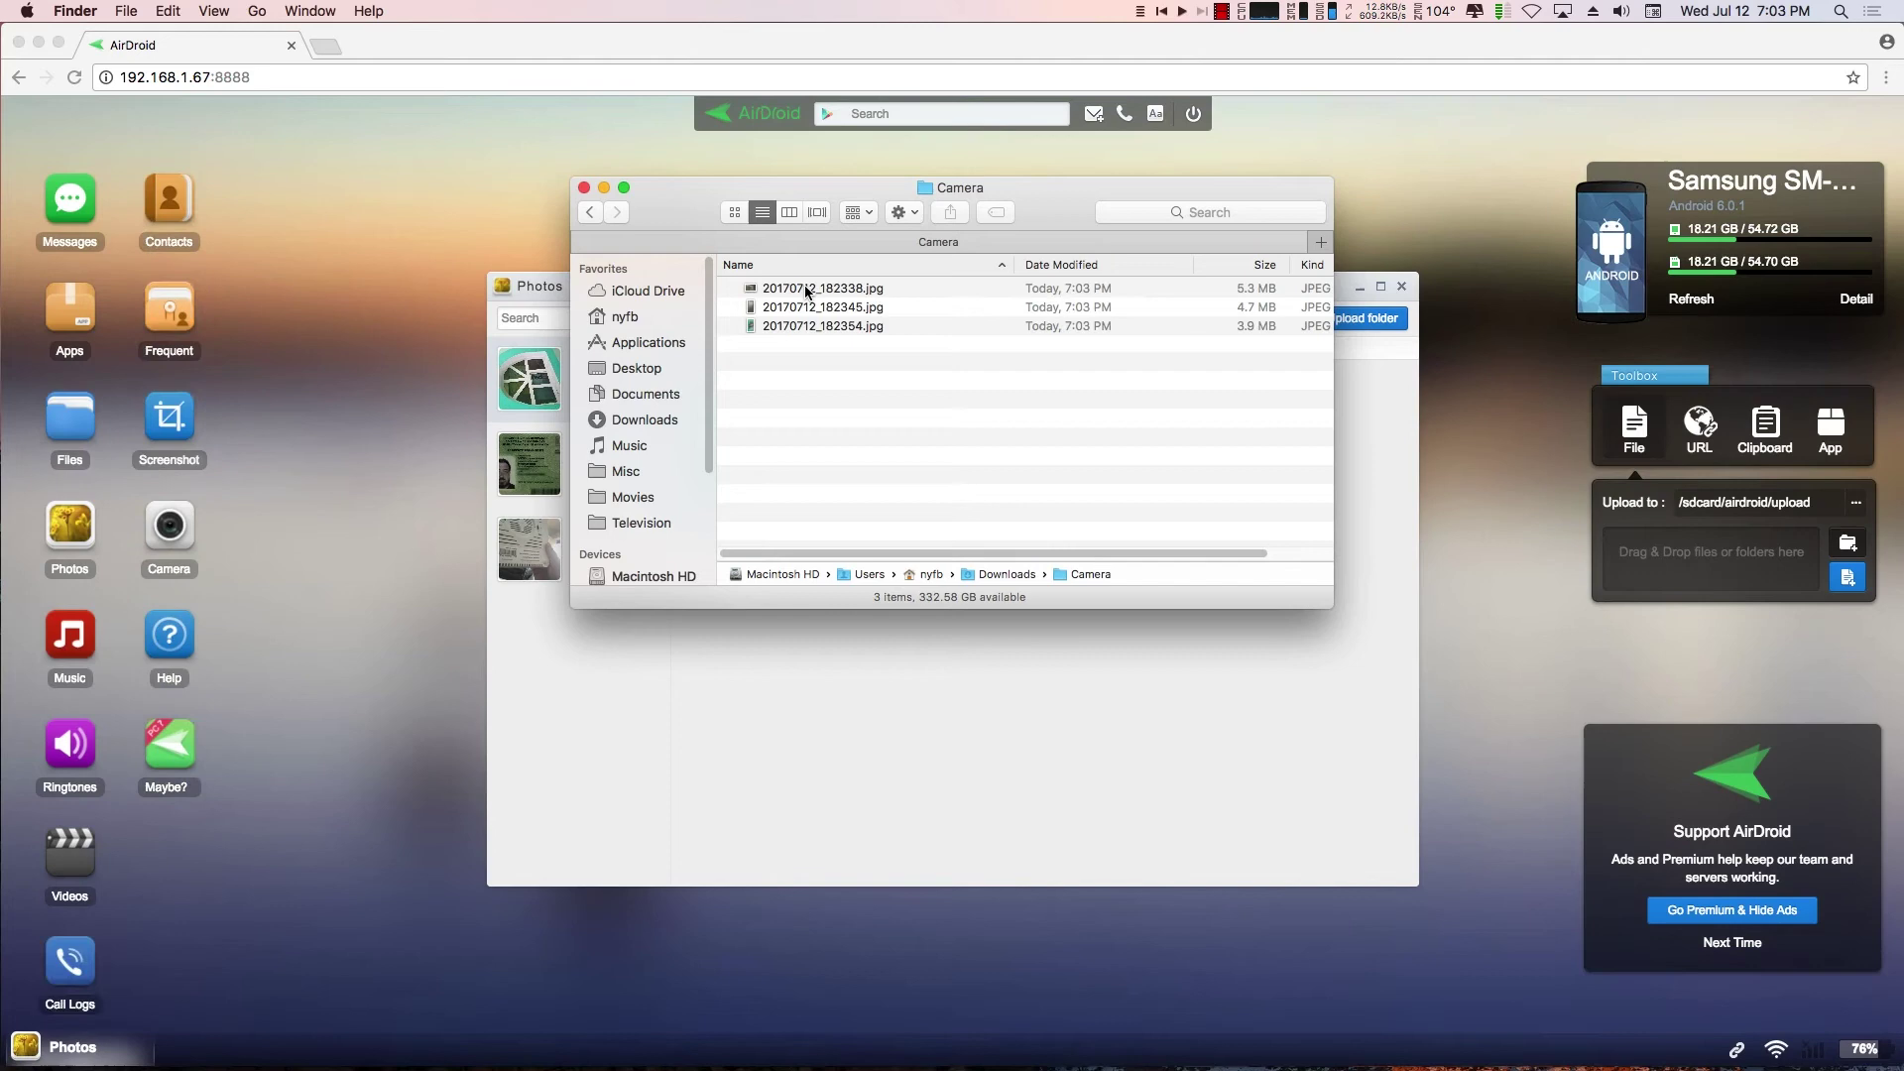
double_click(805, 288)
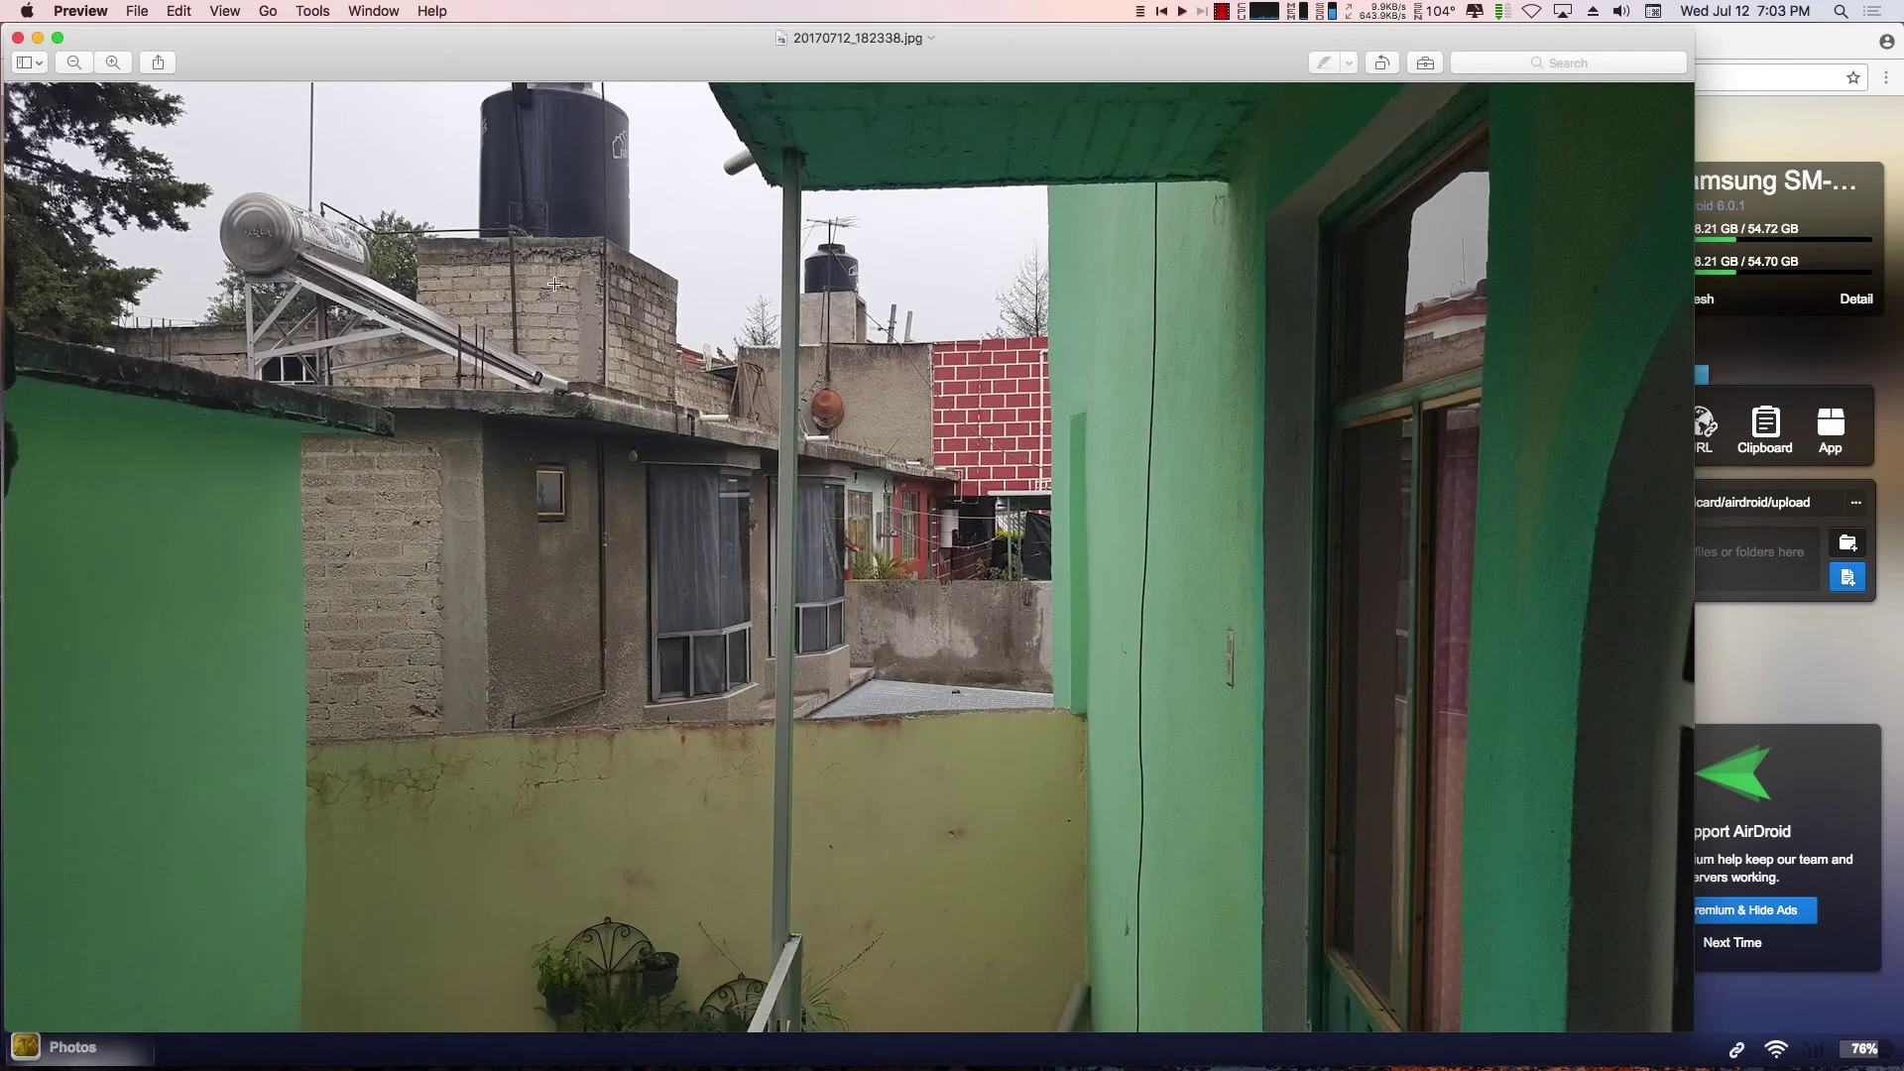
key("super+q")
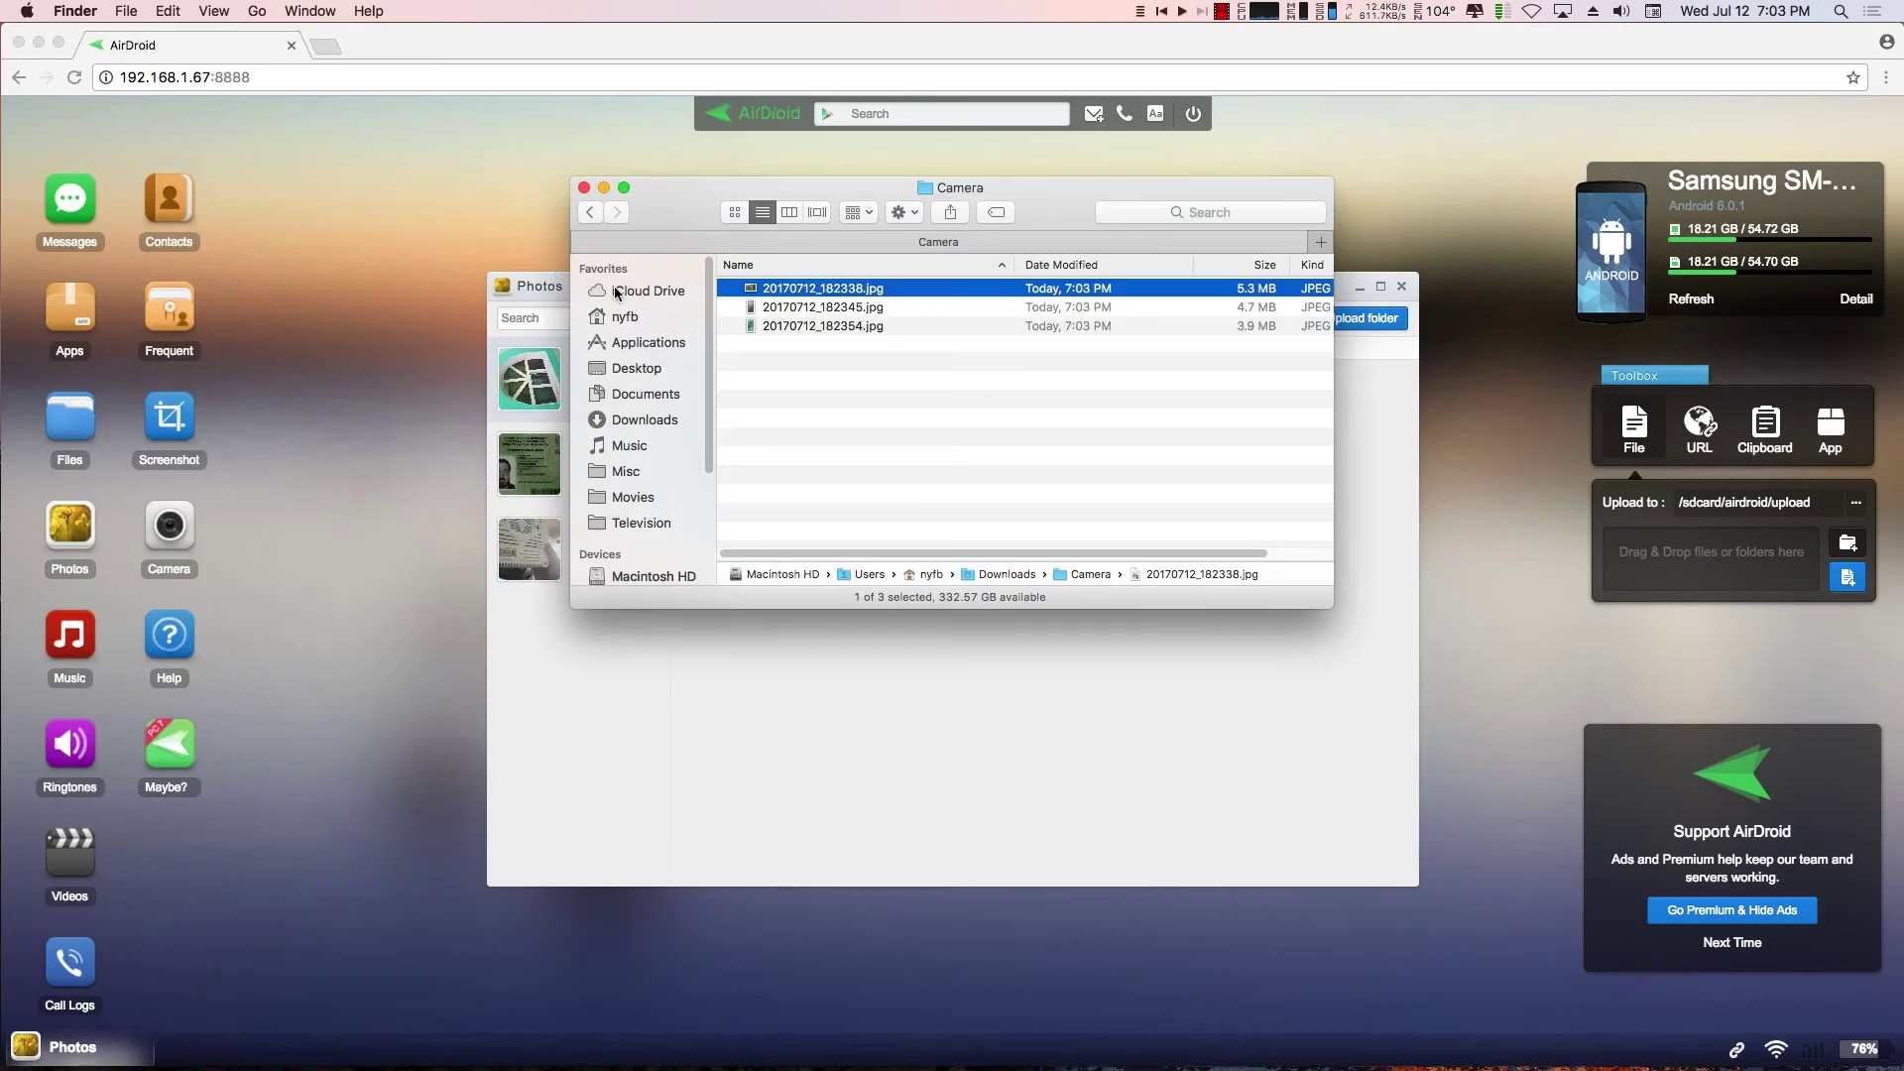
double_click(918, 306)
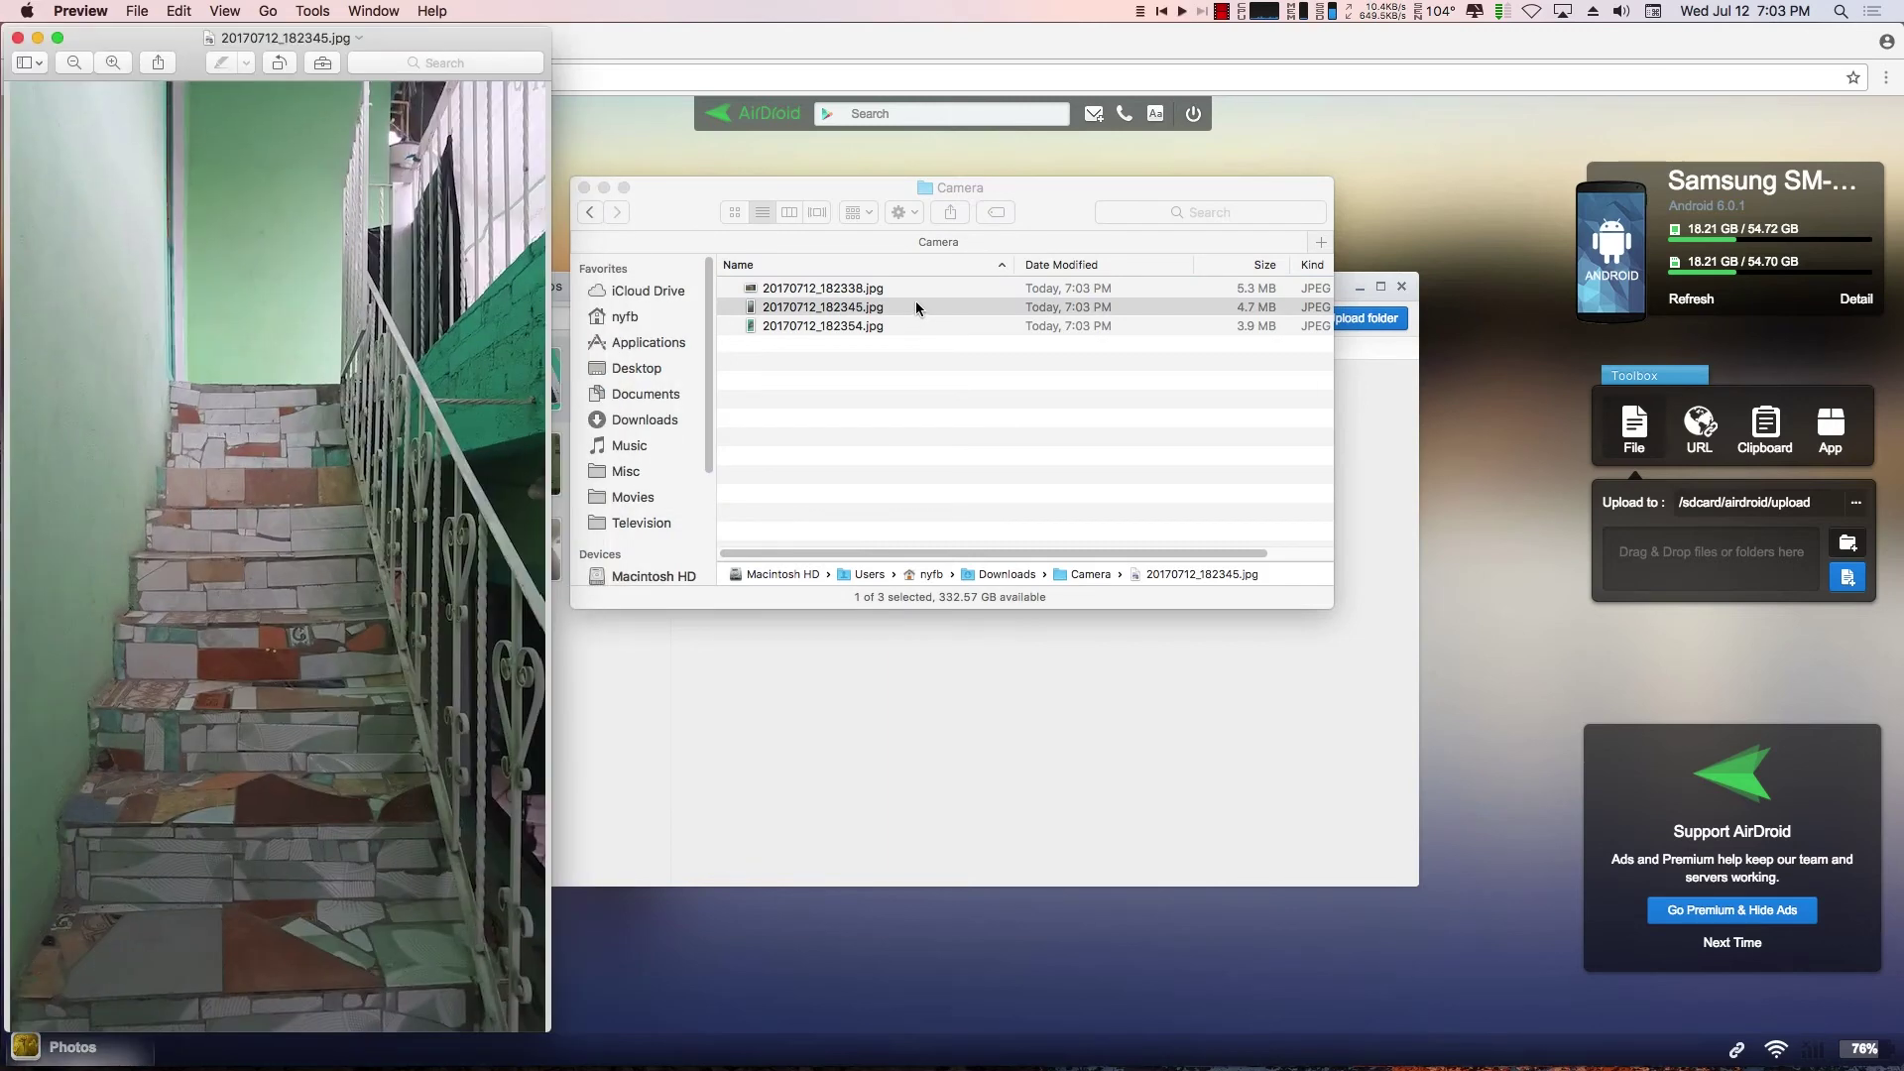
key("super+q")
double_click(908, 324)
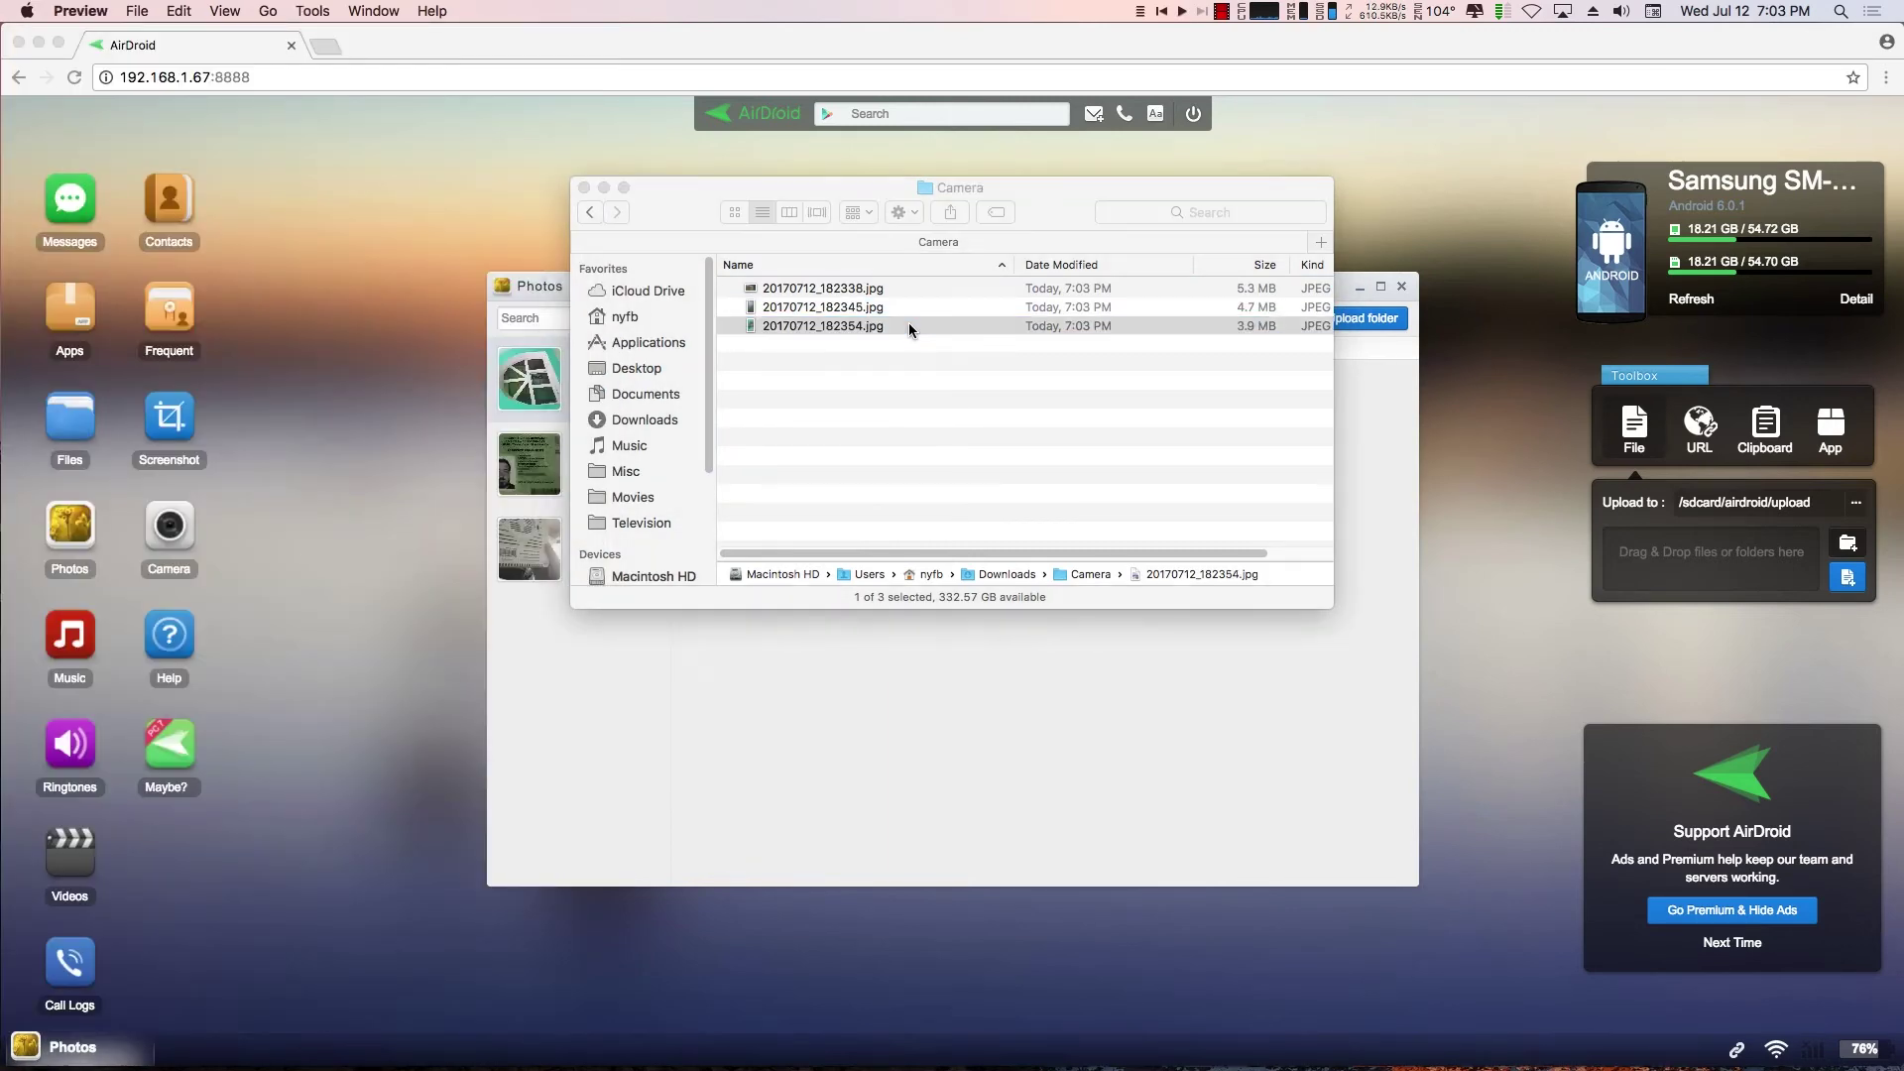
key("super+q")
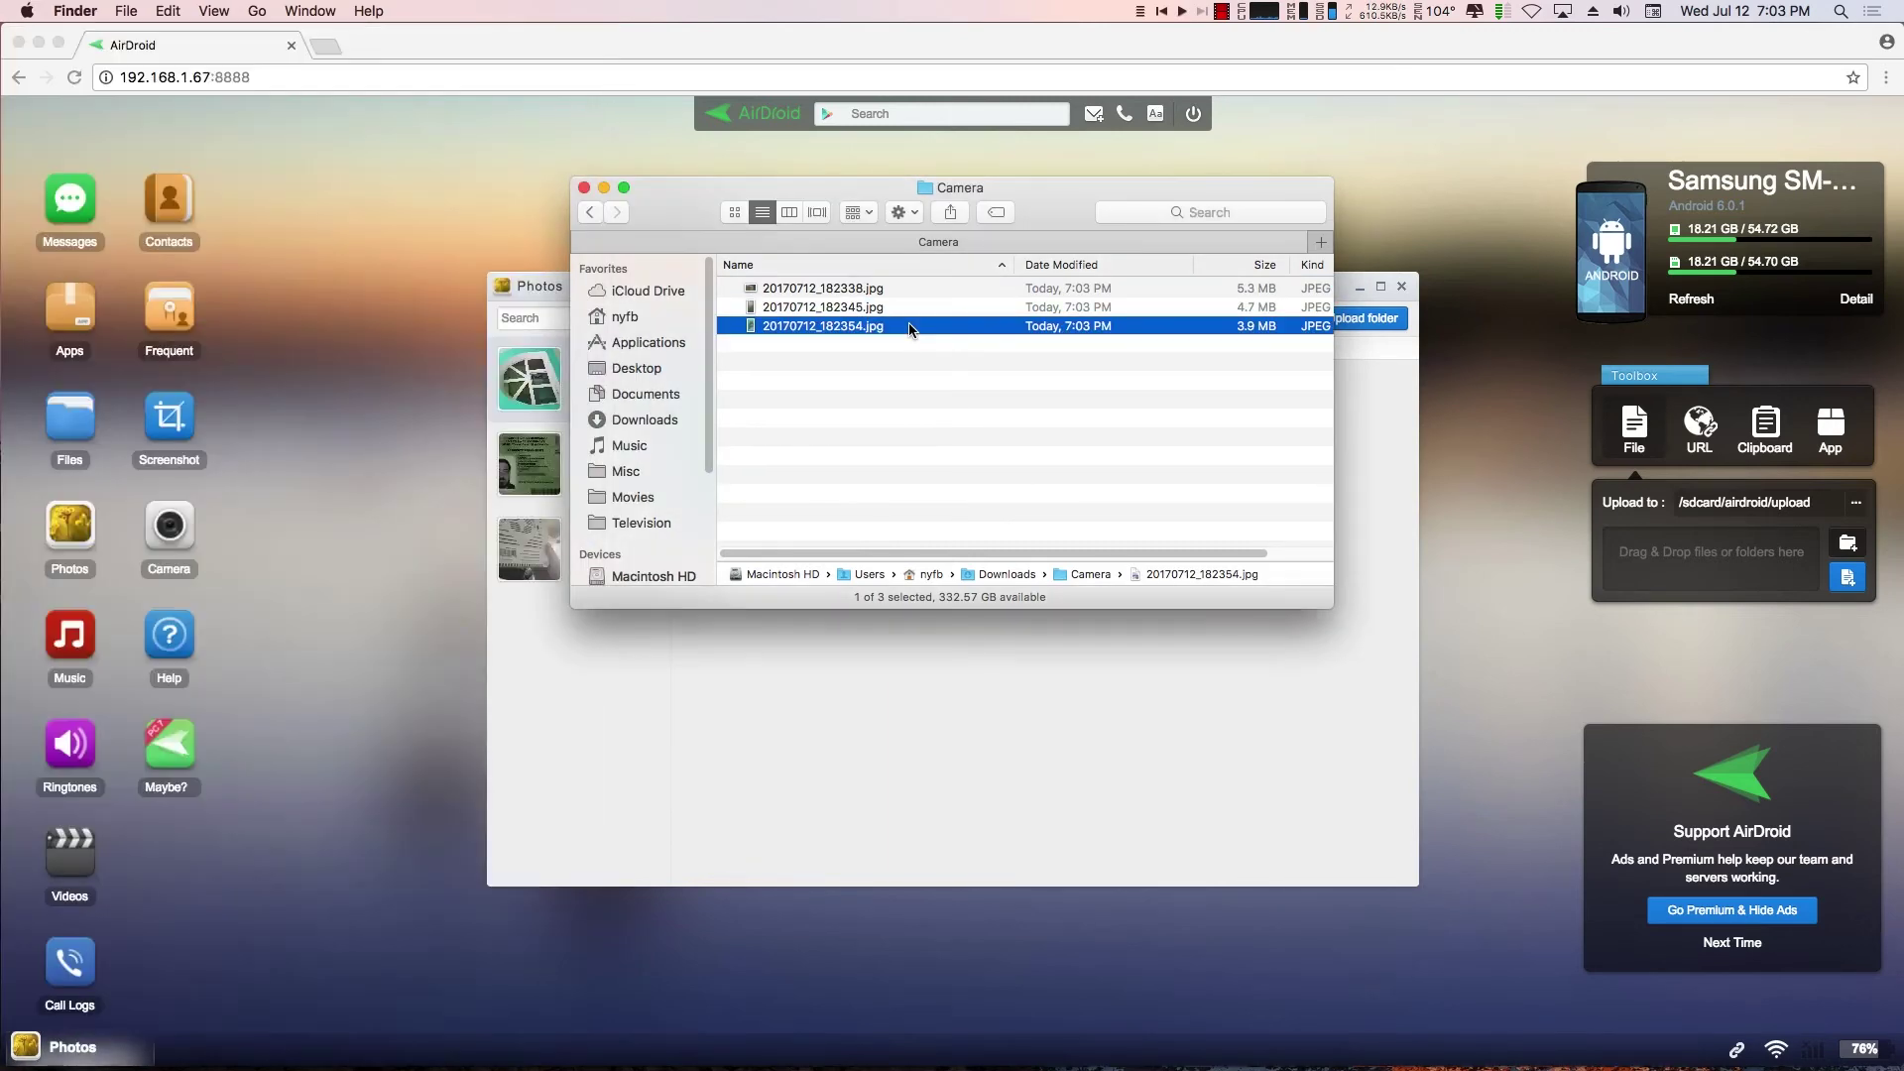
left_click(583, 188)
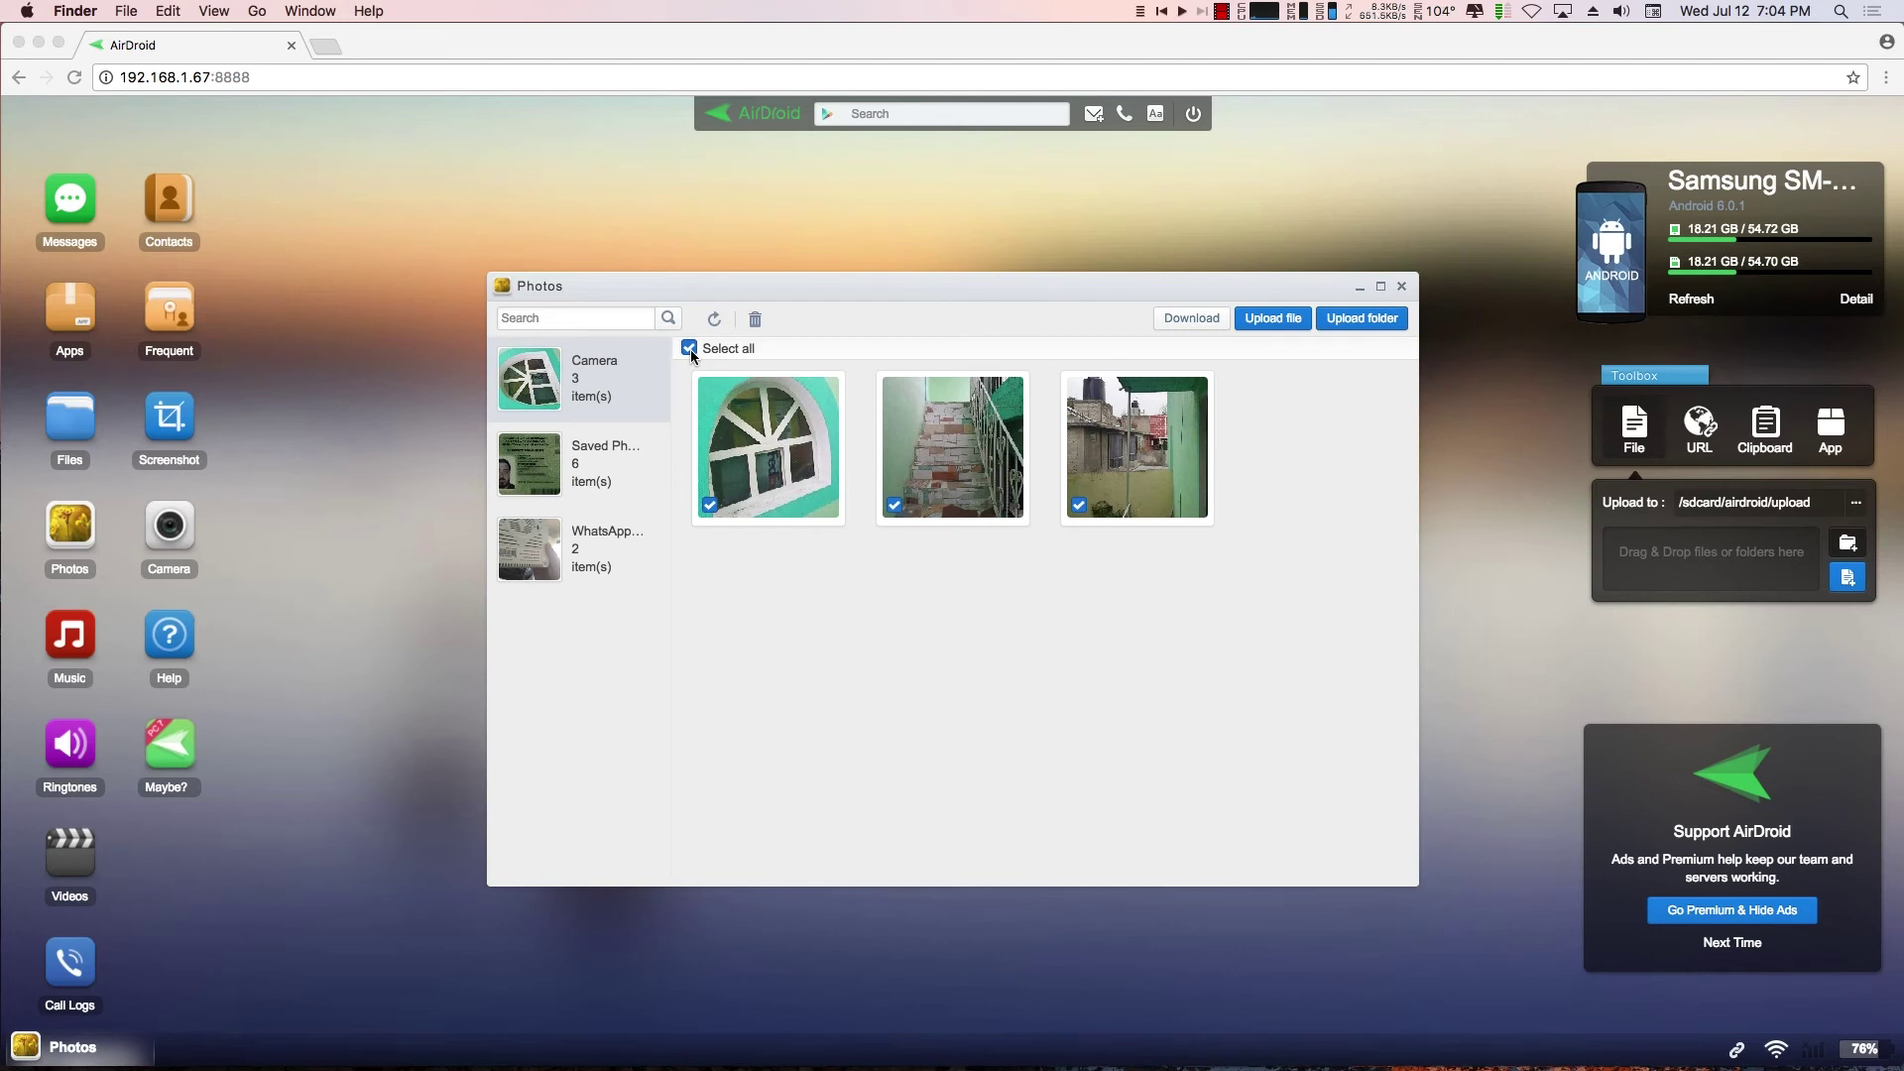
Step: Delete the three selected Camera photos and confirm with OK
left_click(757, 318)
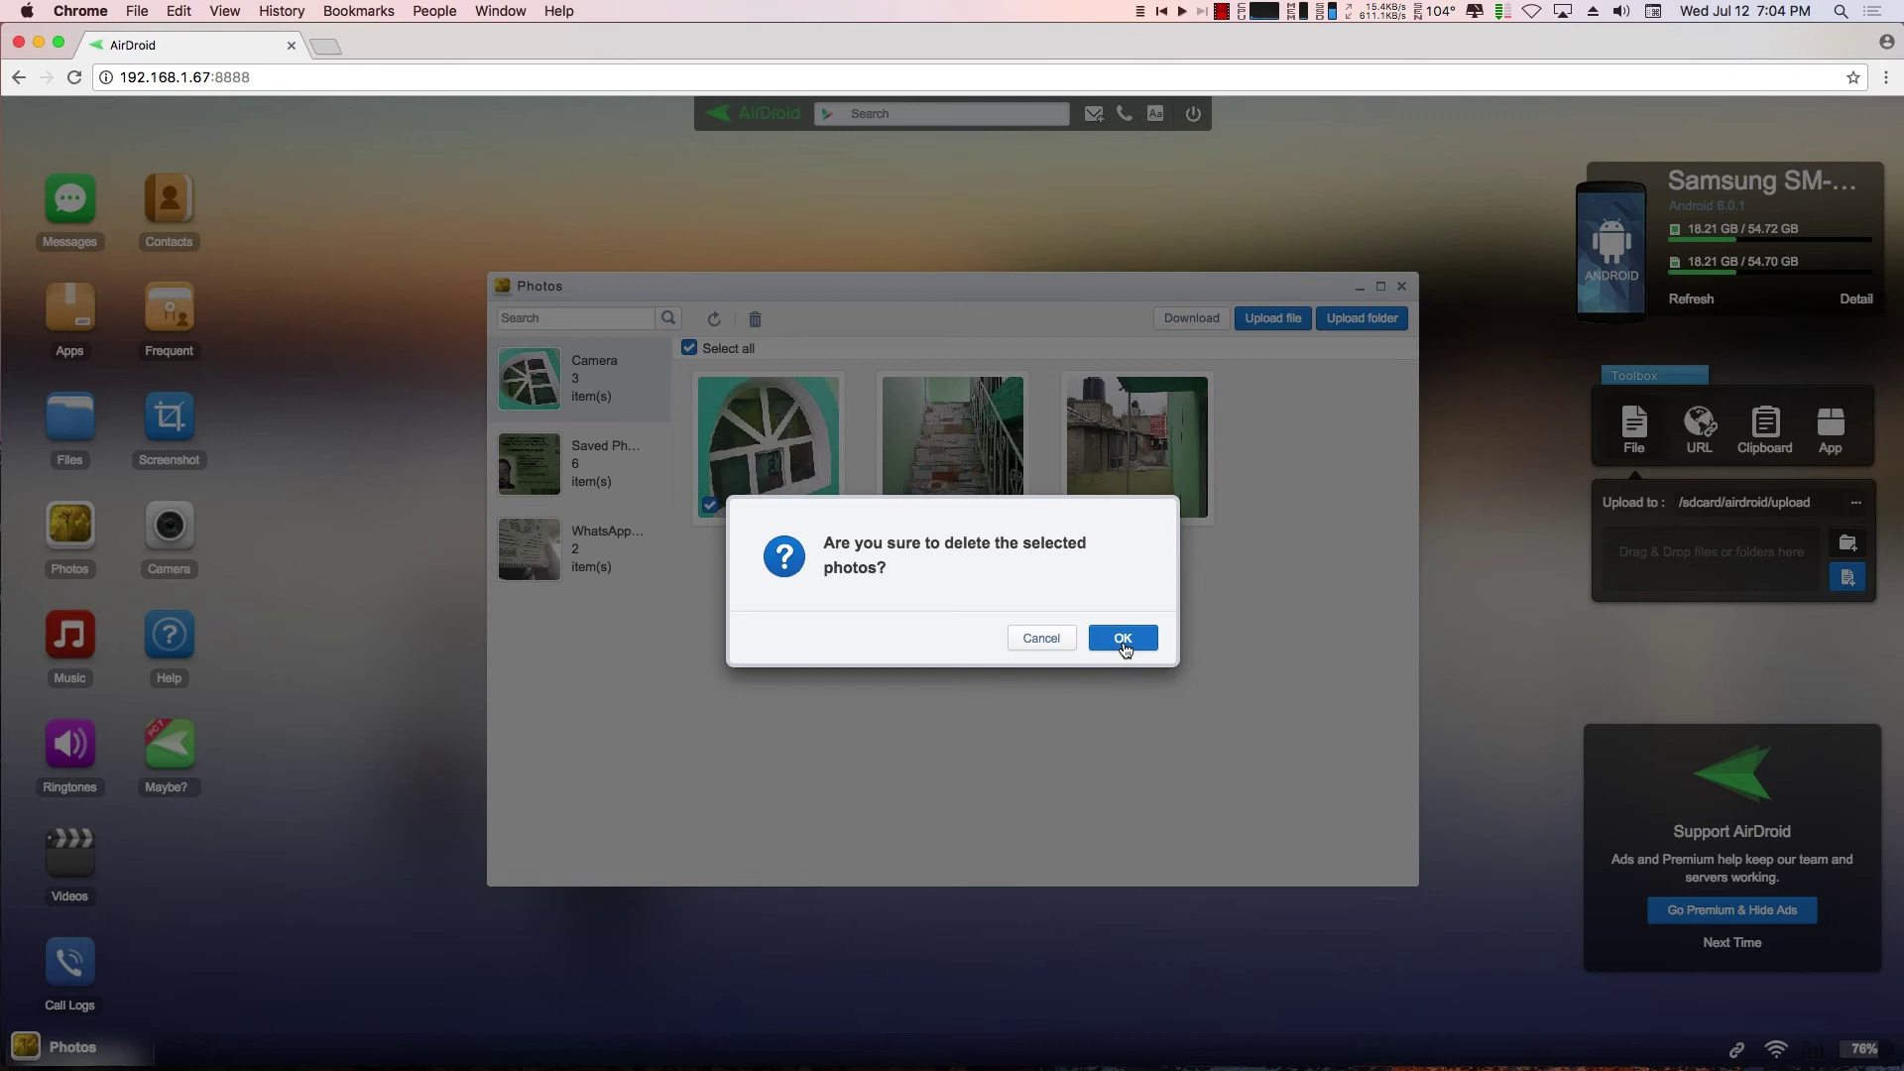
left_click(1121, 640)
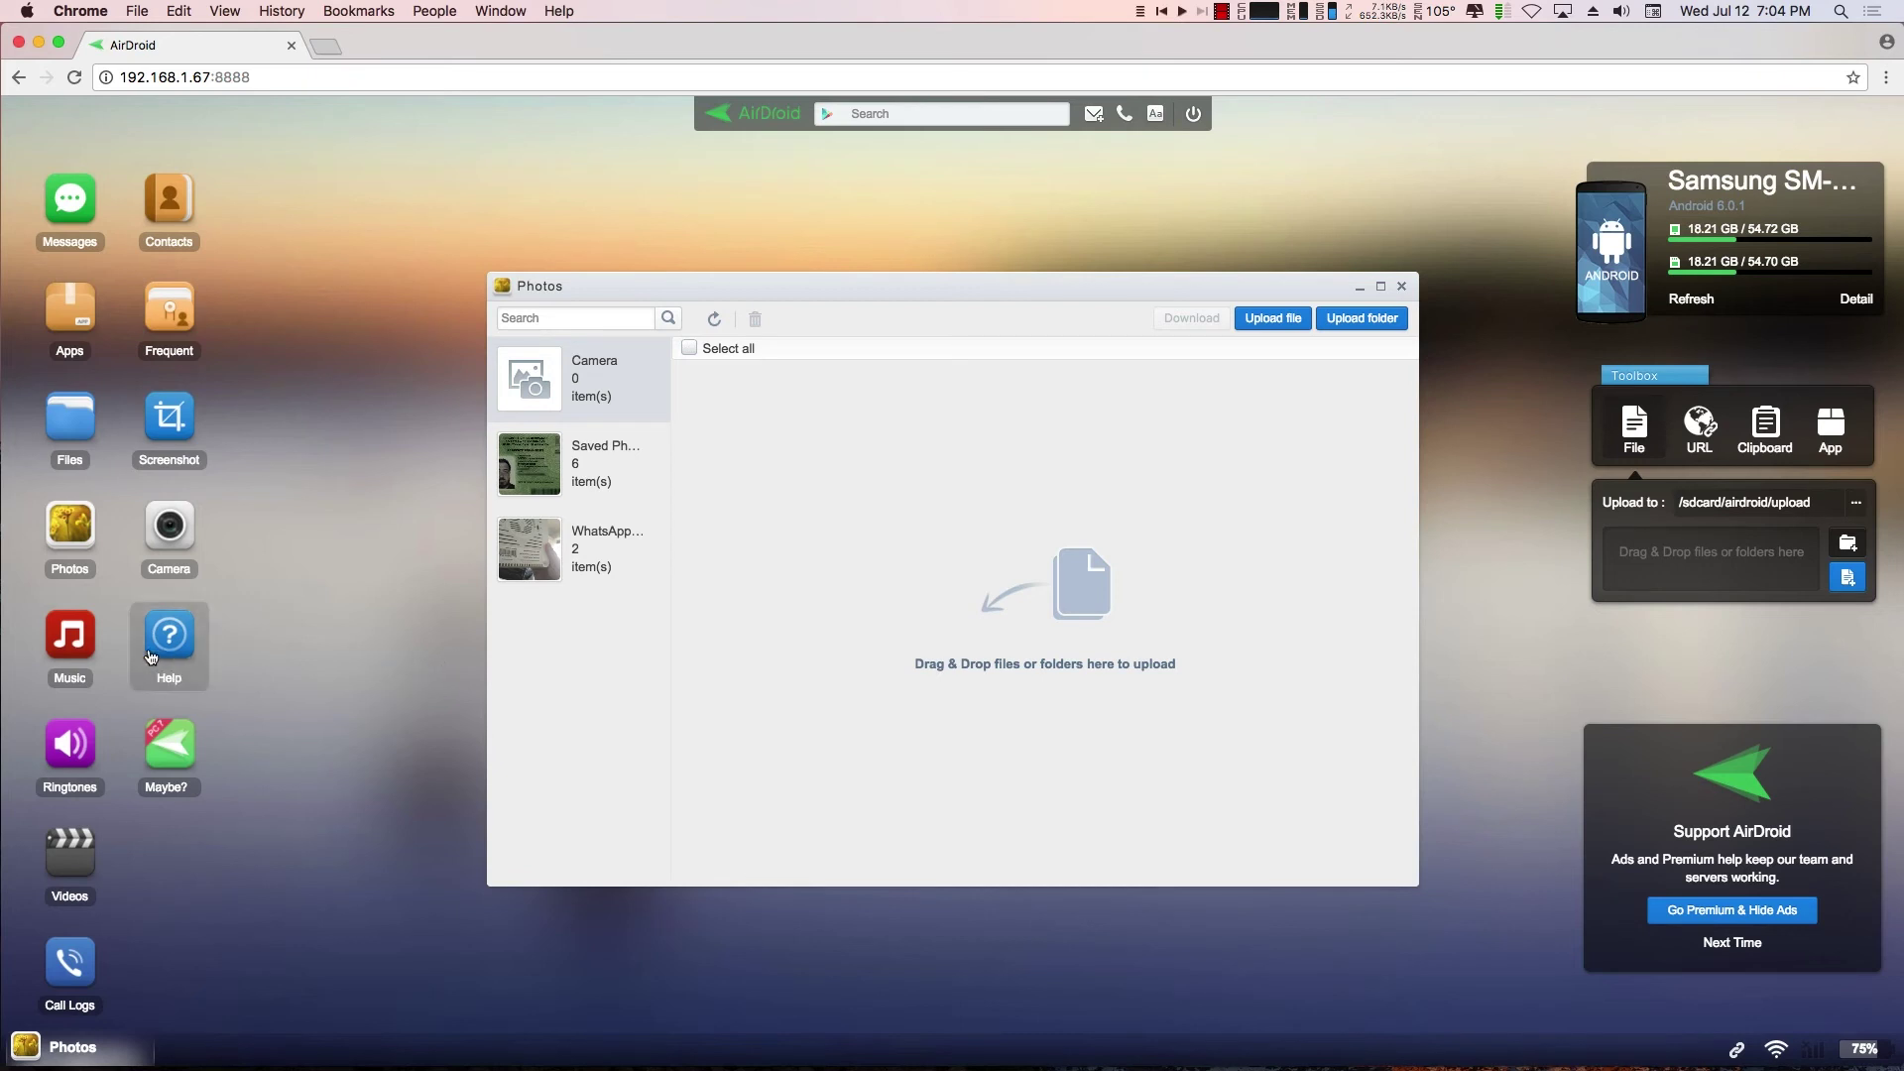
Step: Close the Photos and Music windows and open Files at the SD Card root
left_click(72, 645)
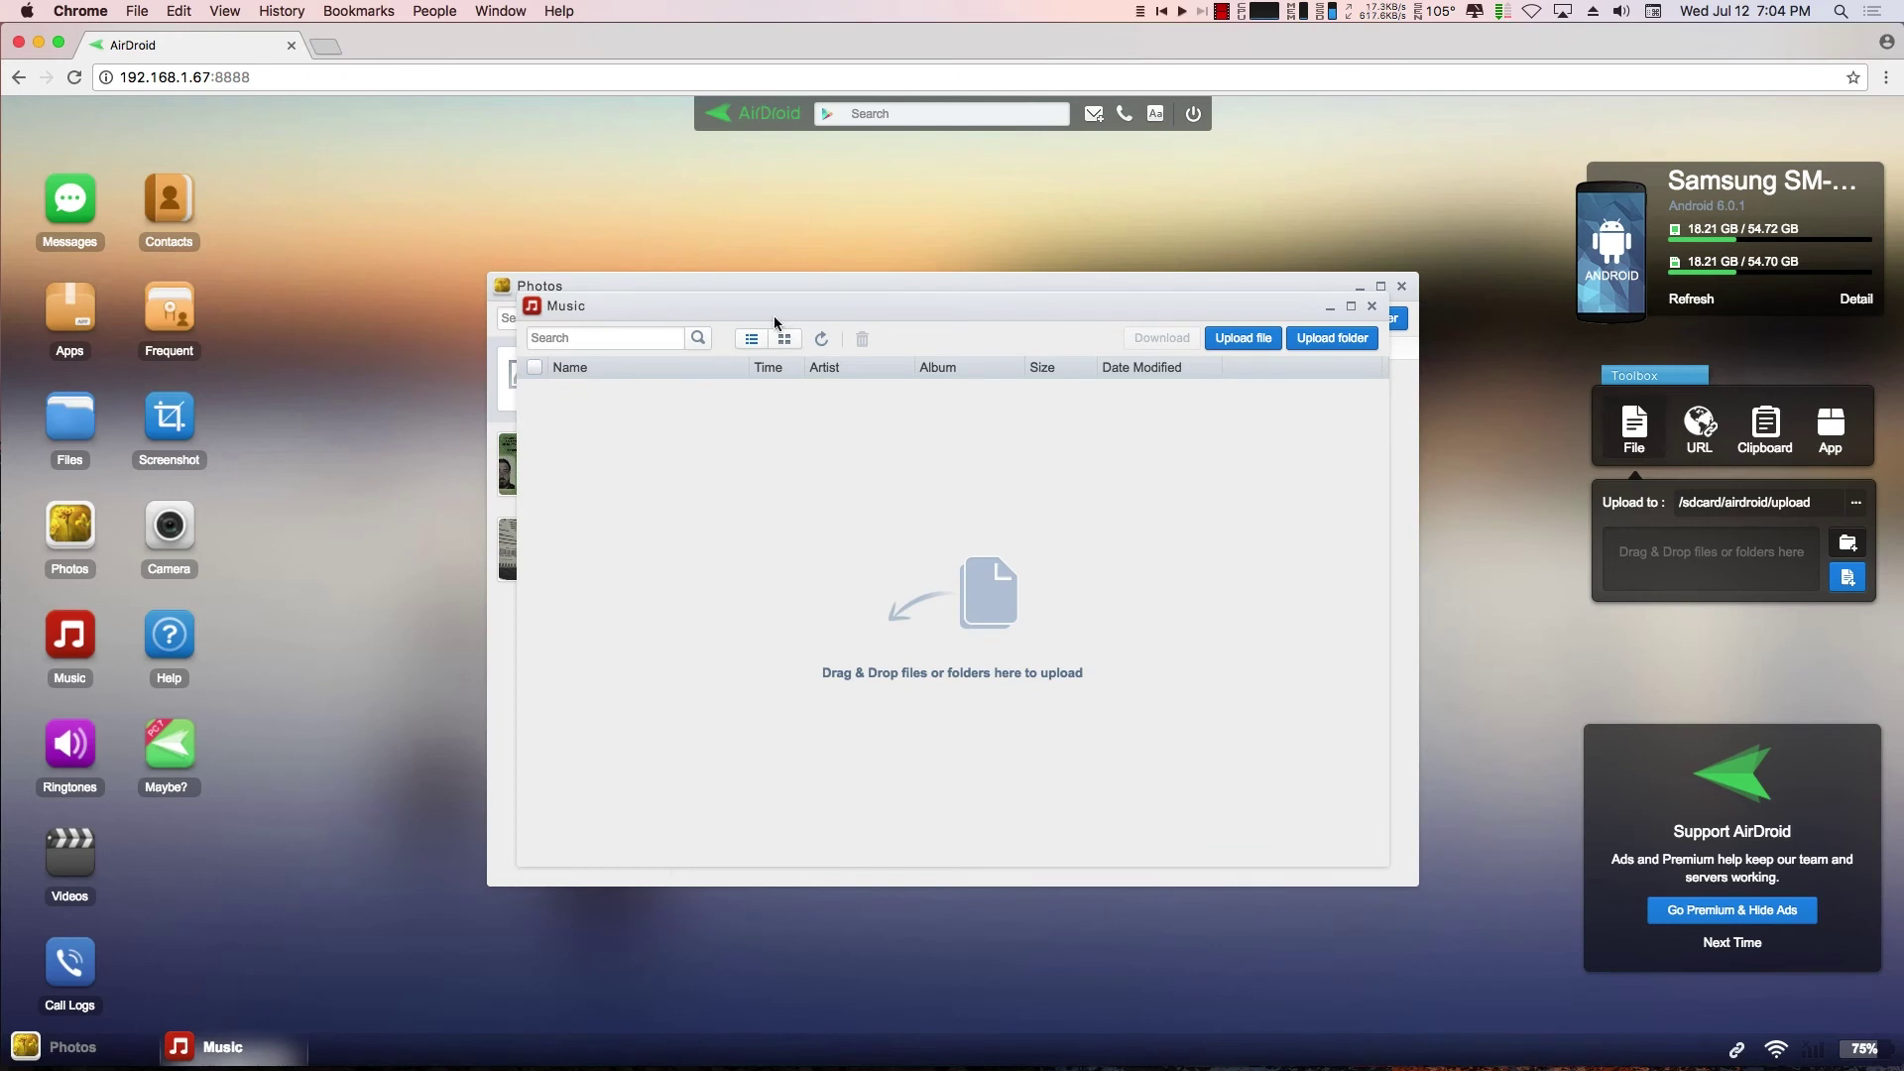
left_click(1293, 282)
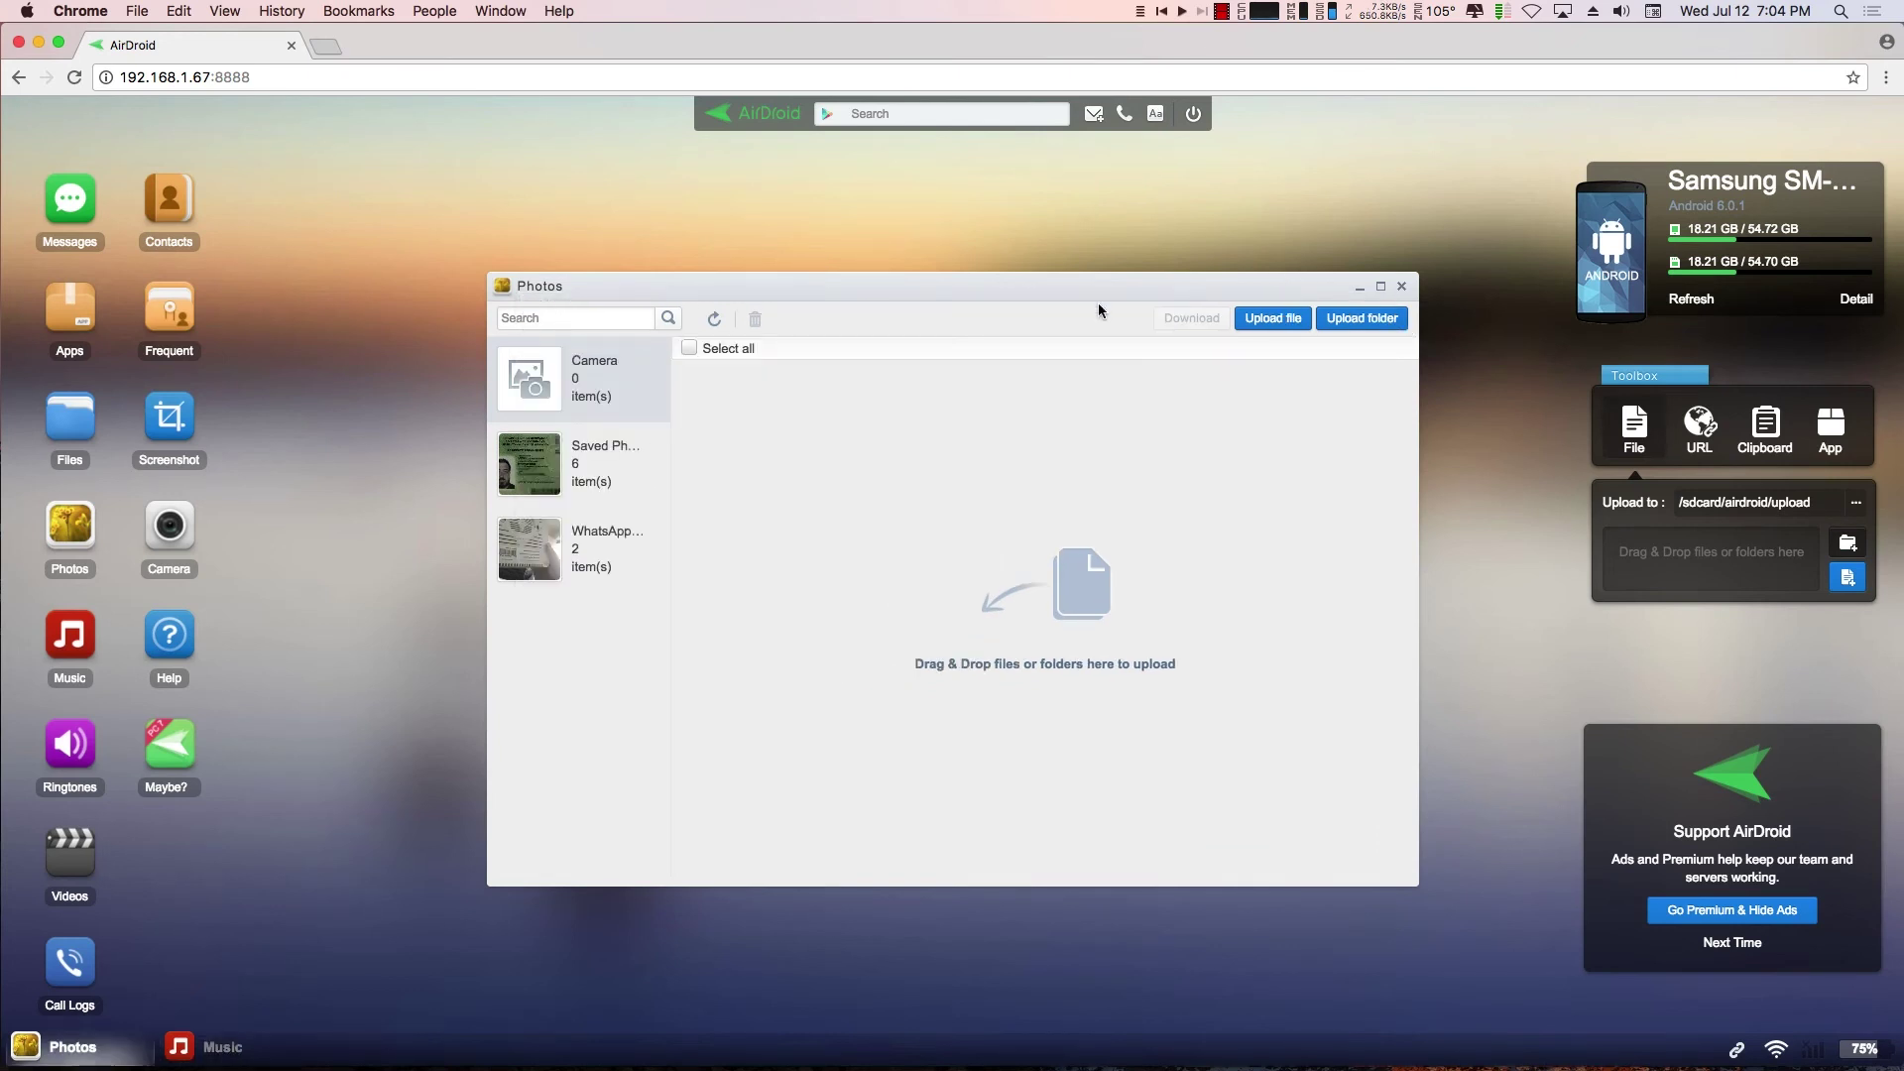
left_click(1398, 288)
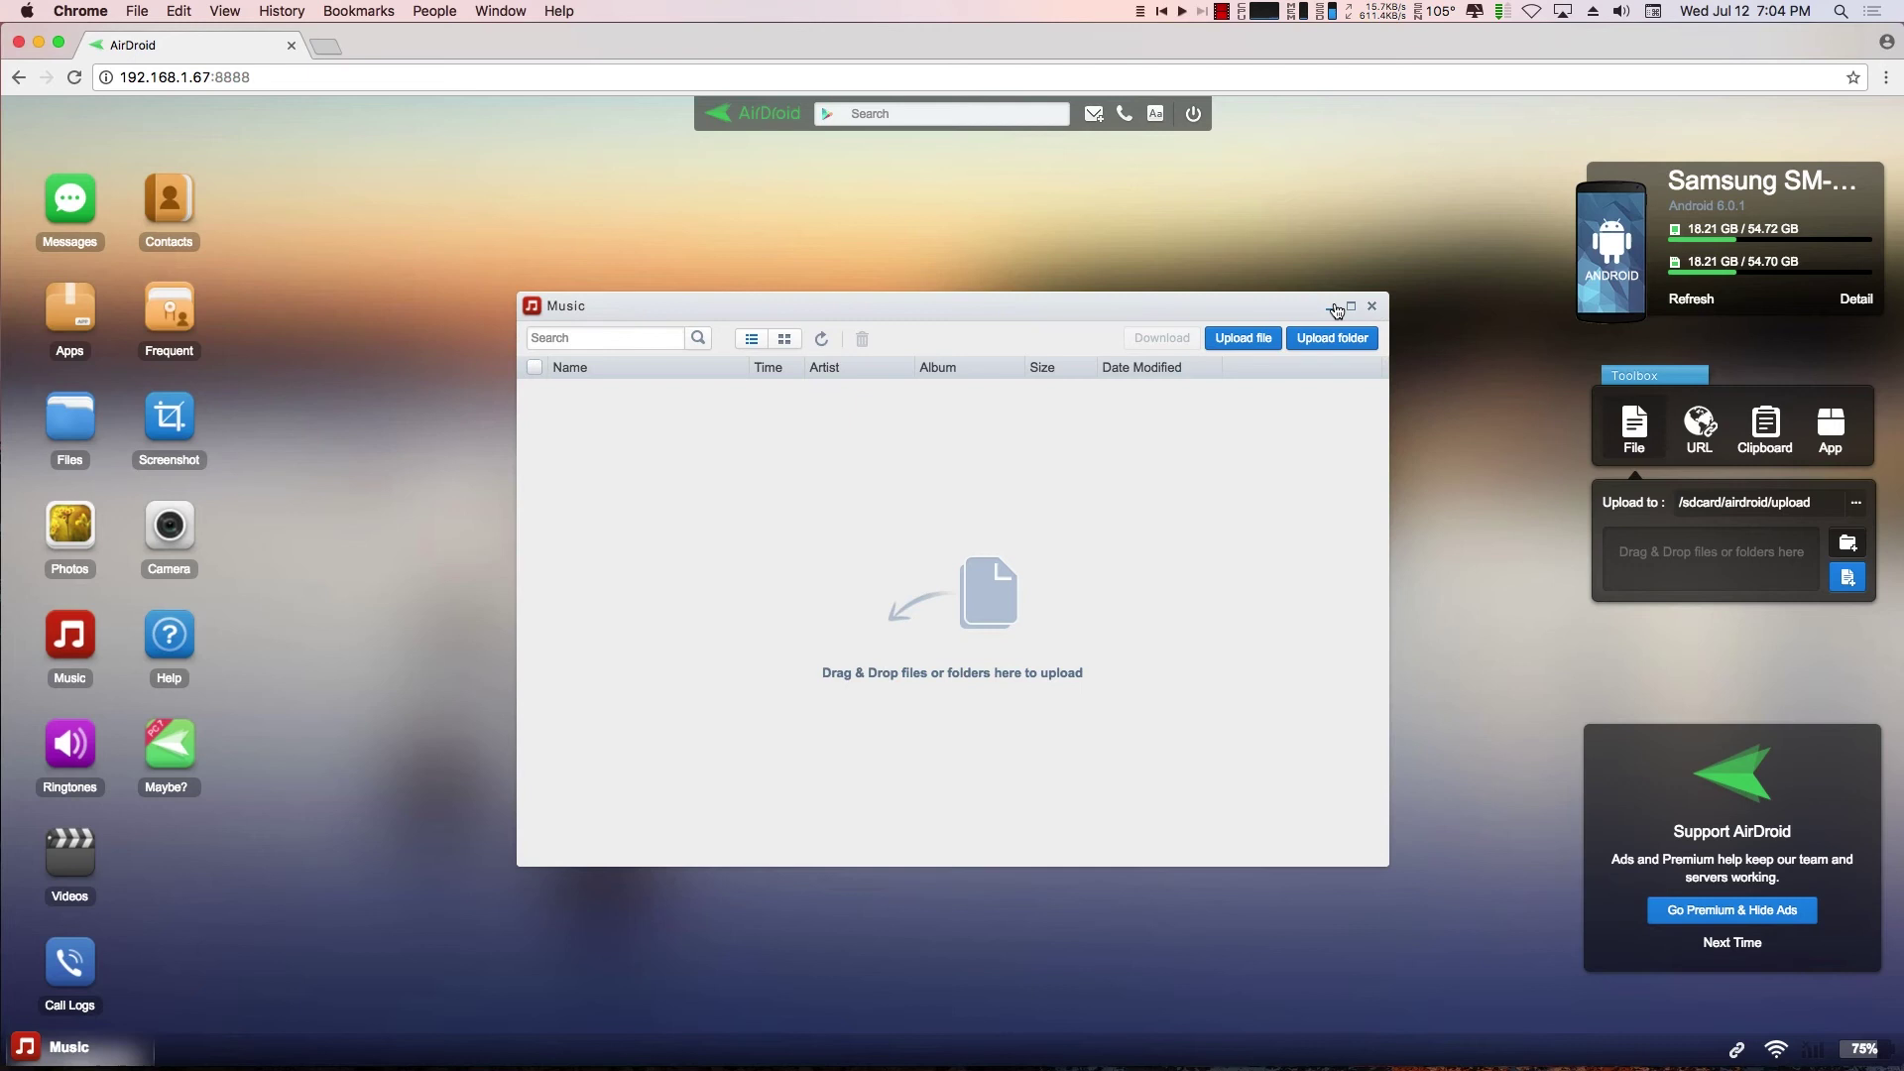
left_click(1375, 304)
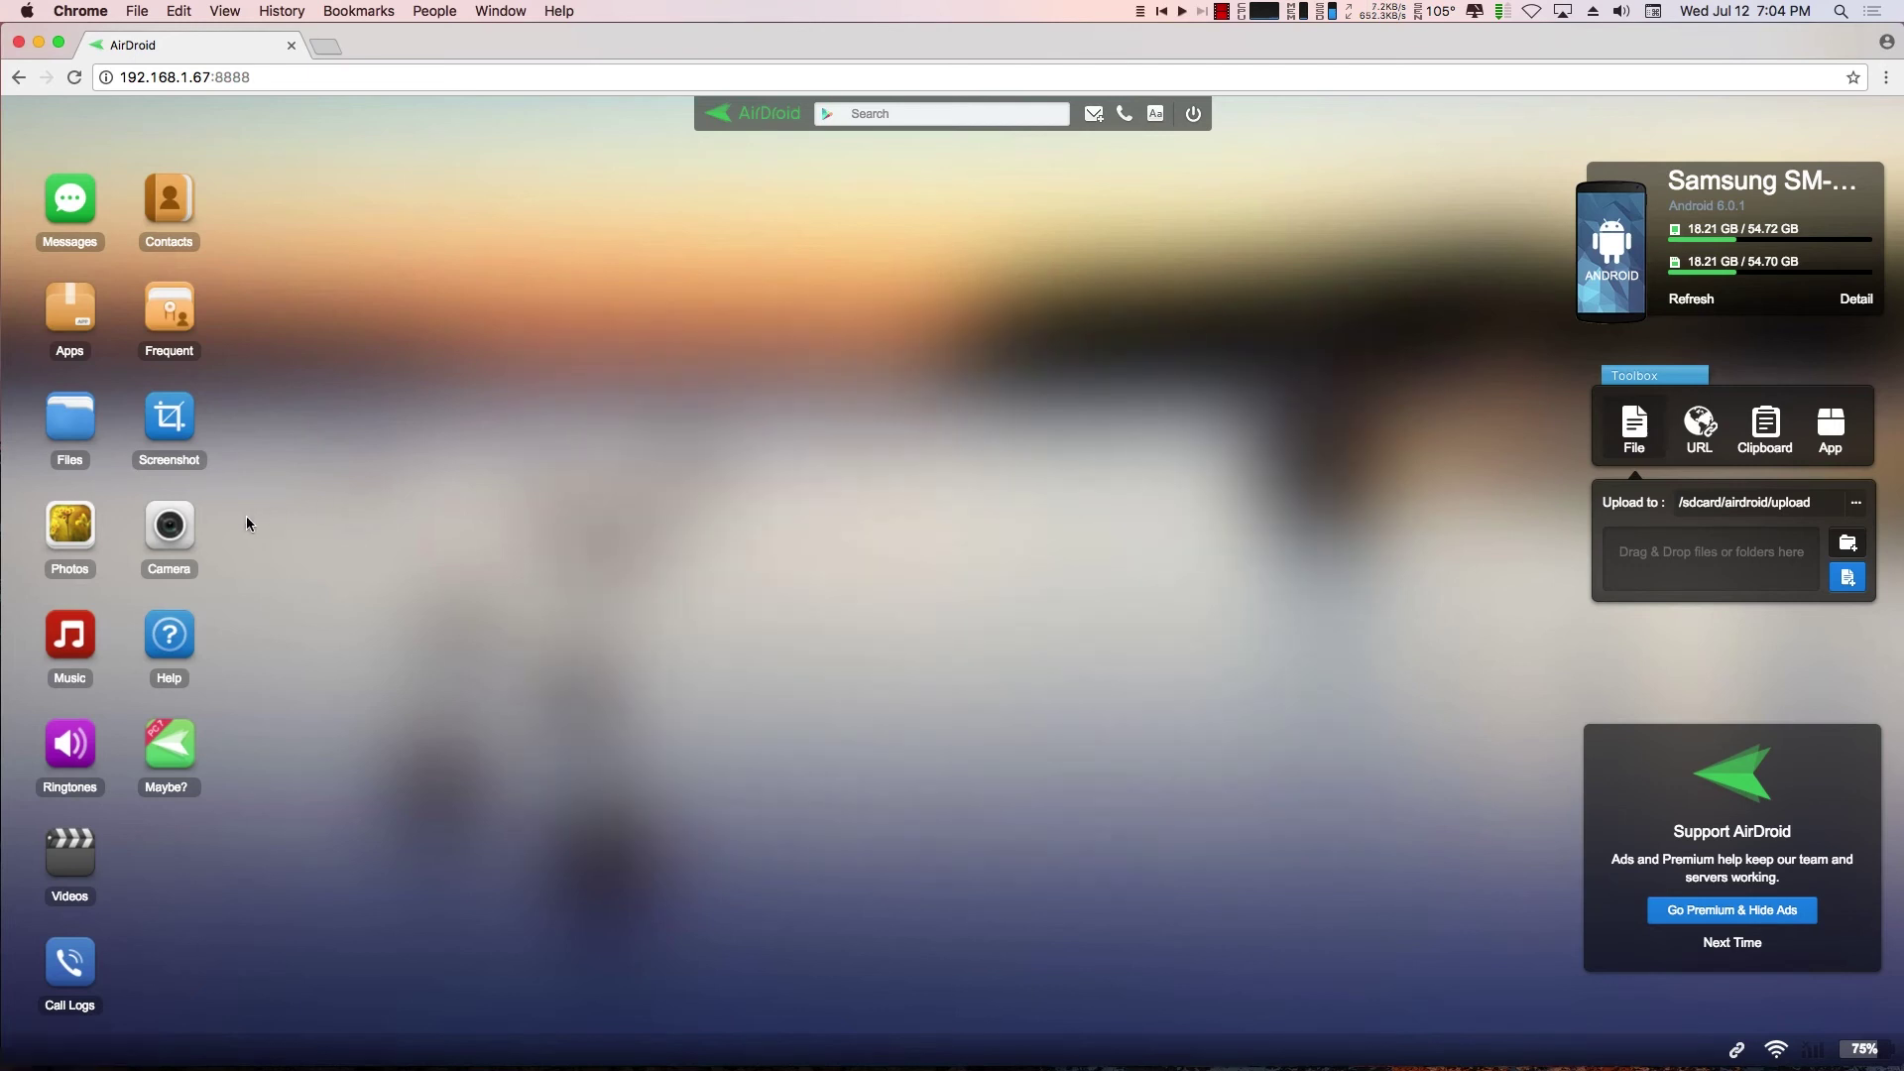
left_click(70, 635)
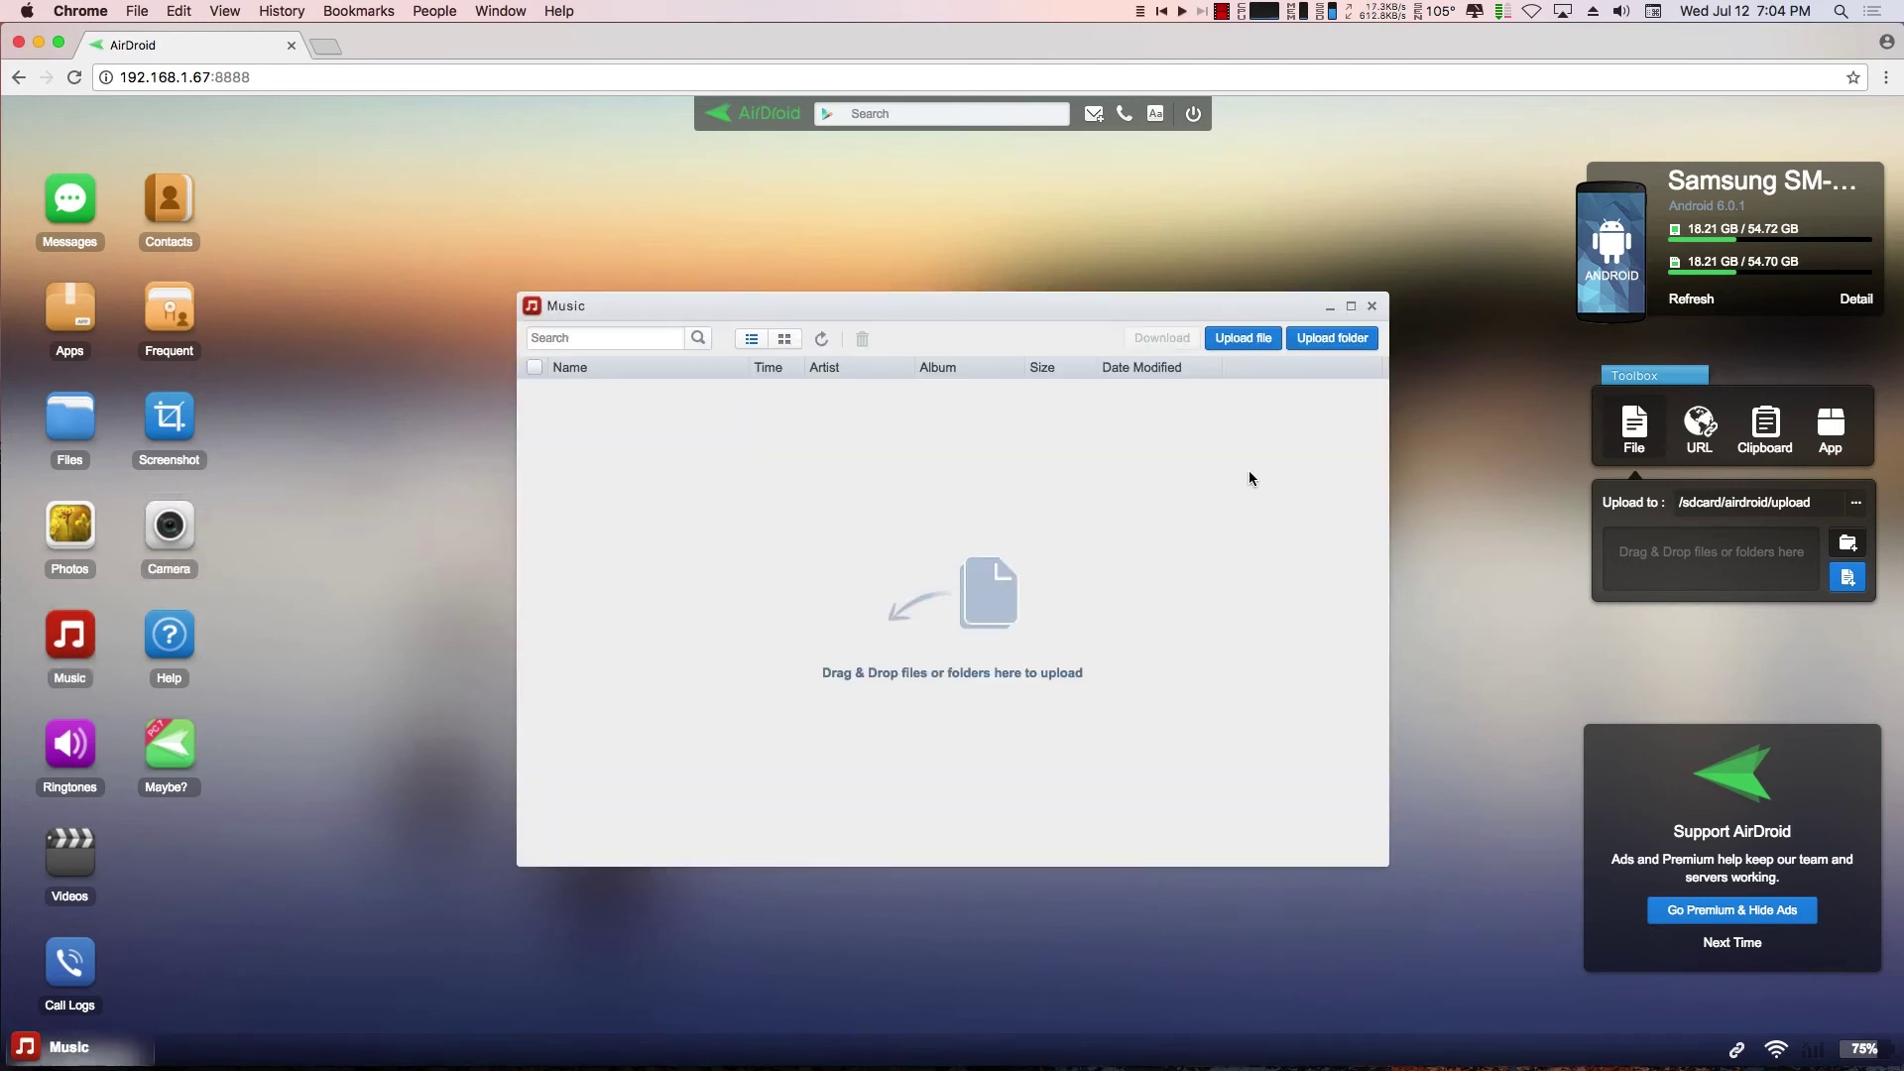
left_click(1371, 306)
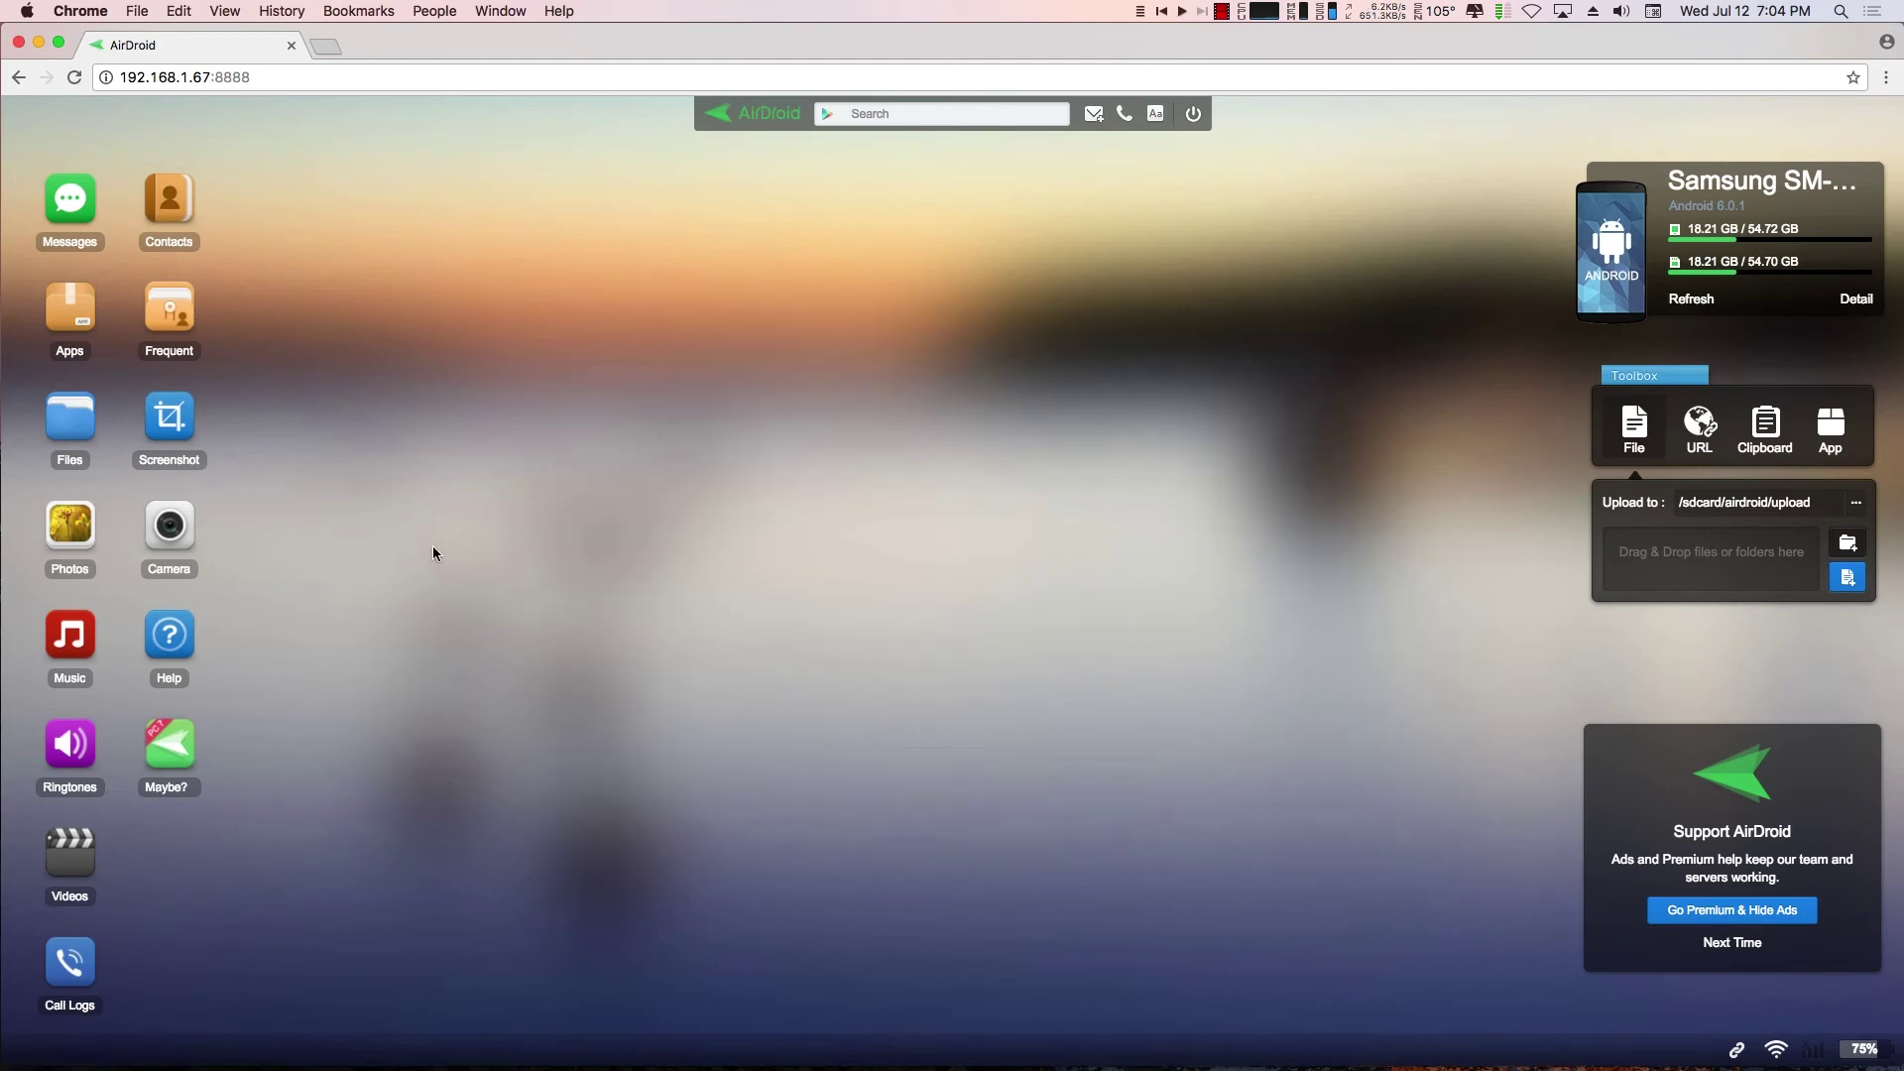
left_click(70, 651)
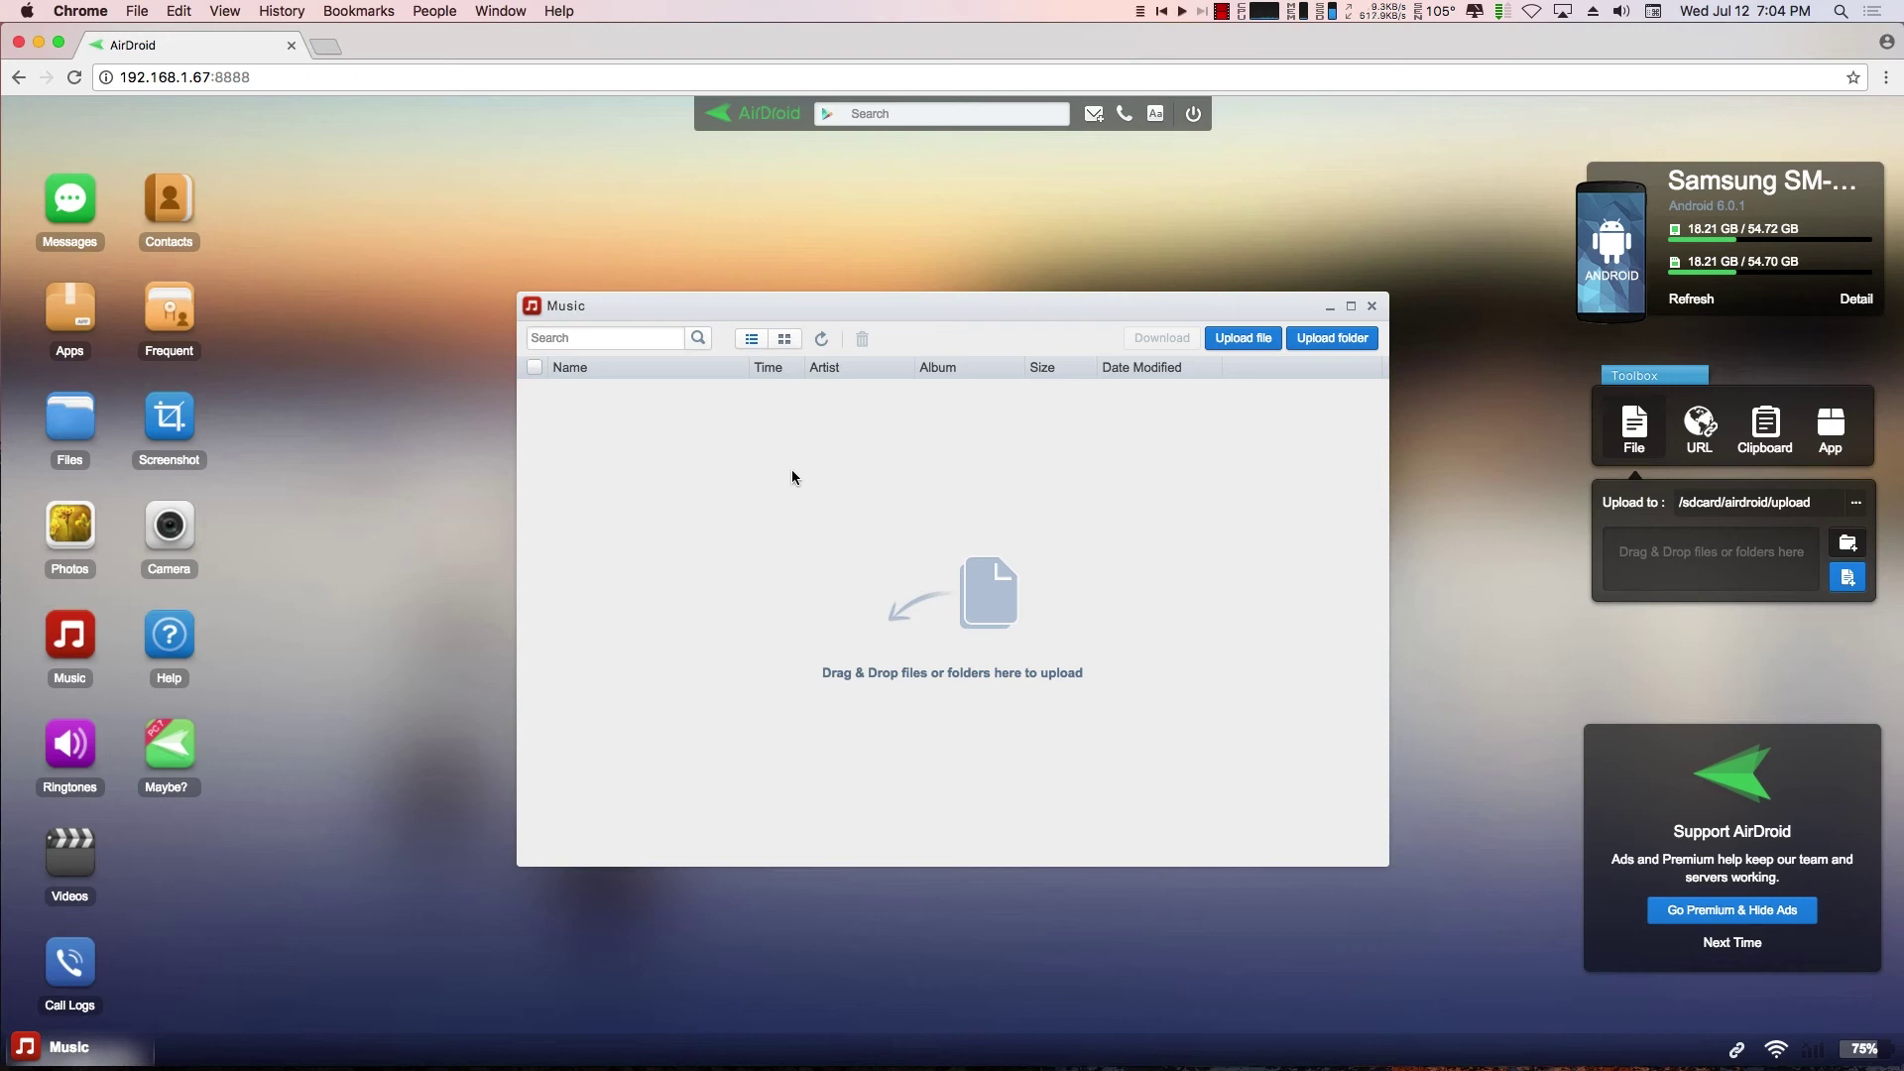
left_click(1372, 306)
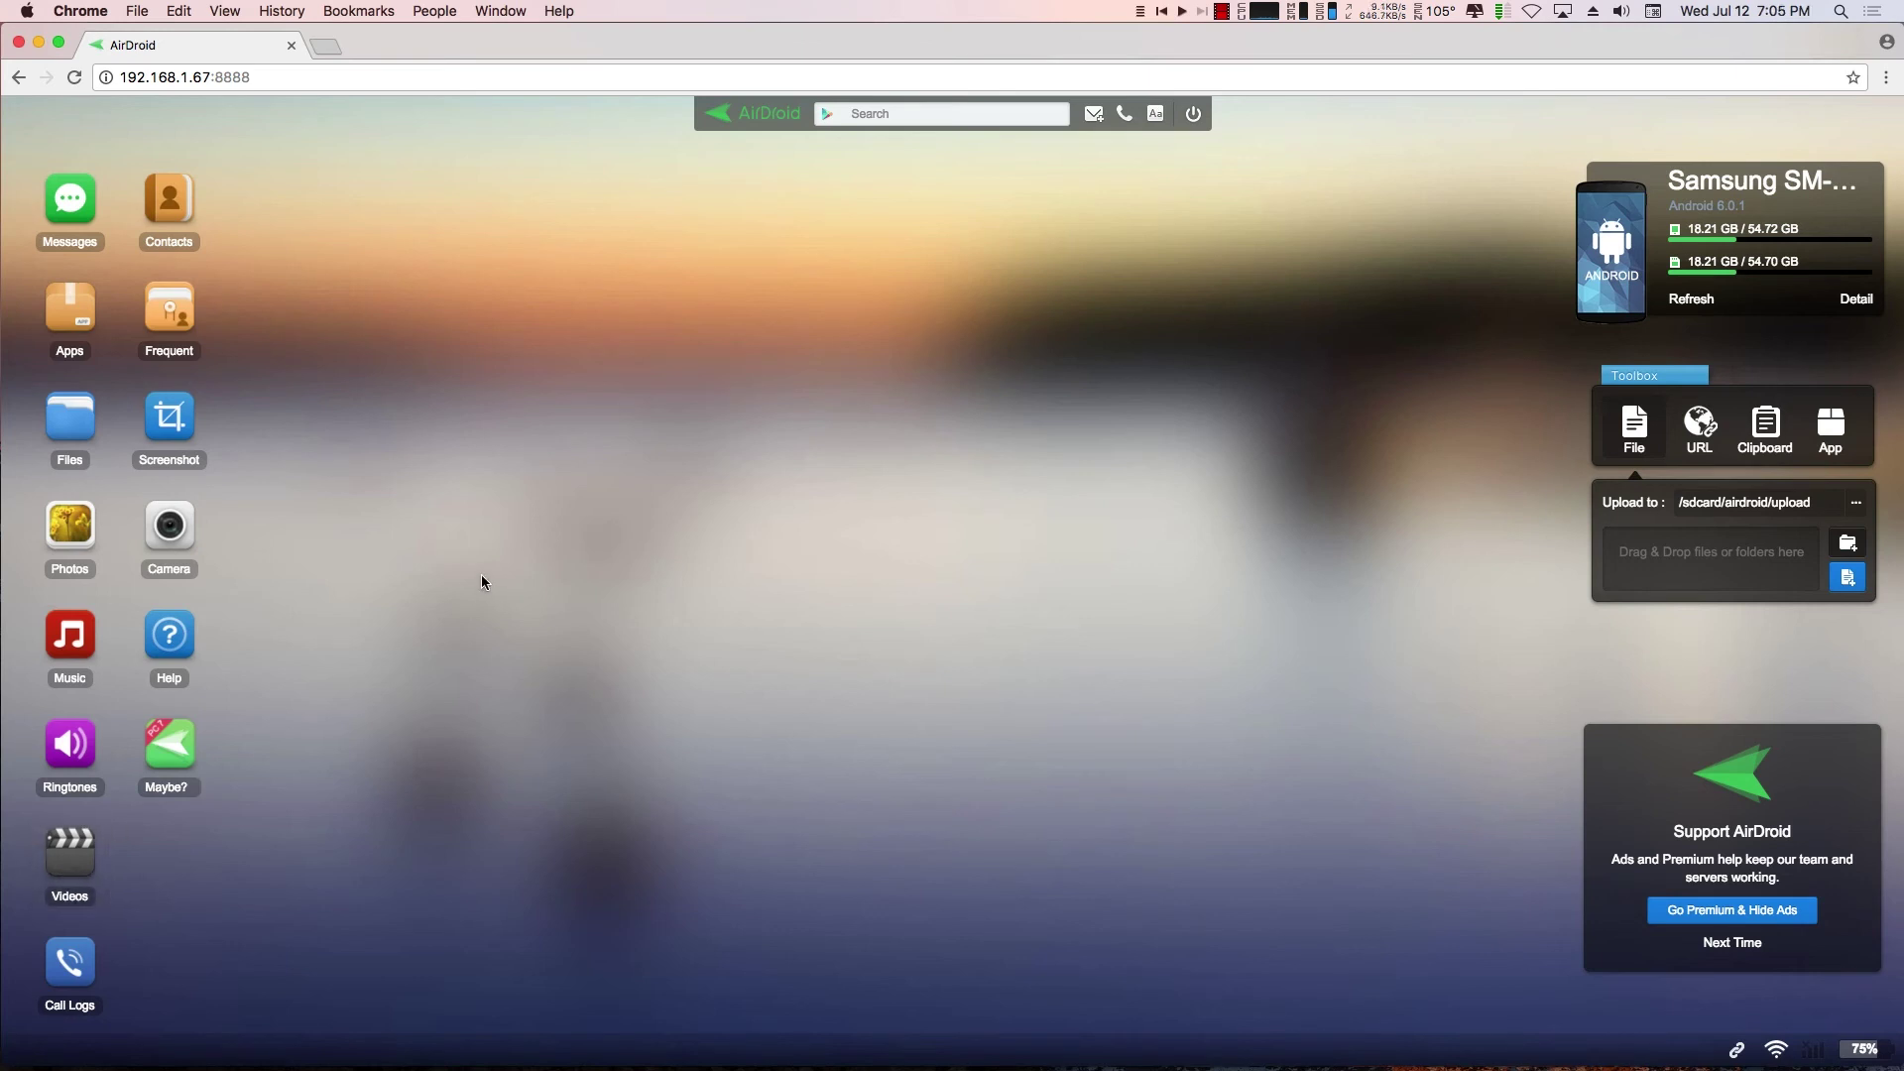
left_click(83, 436)
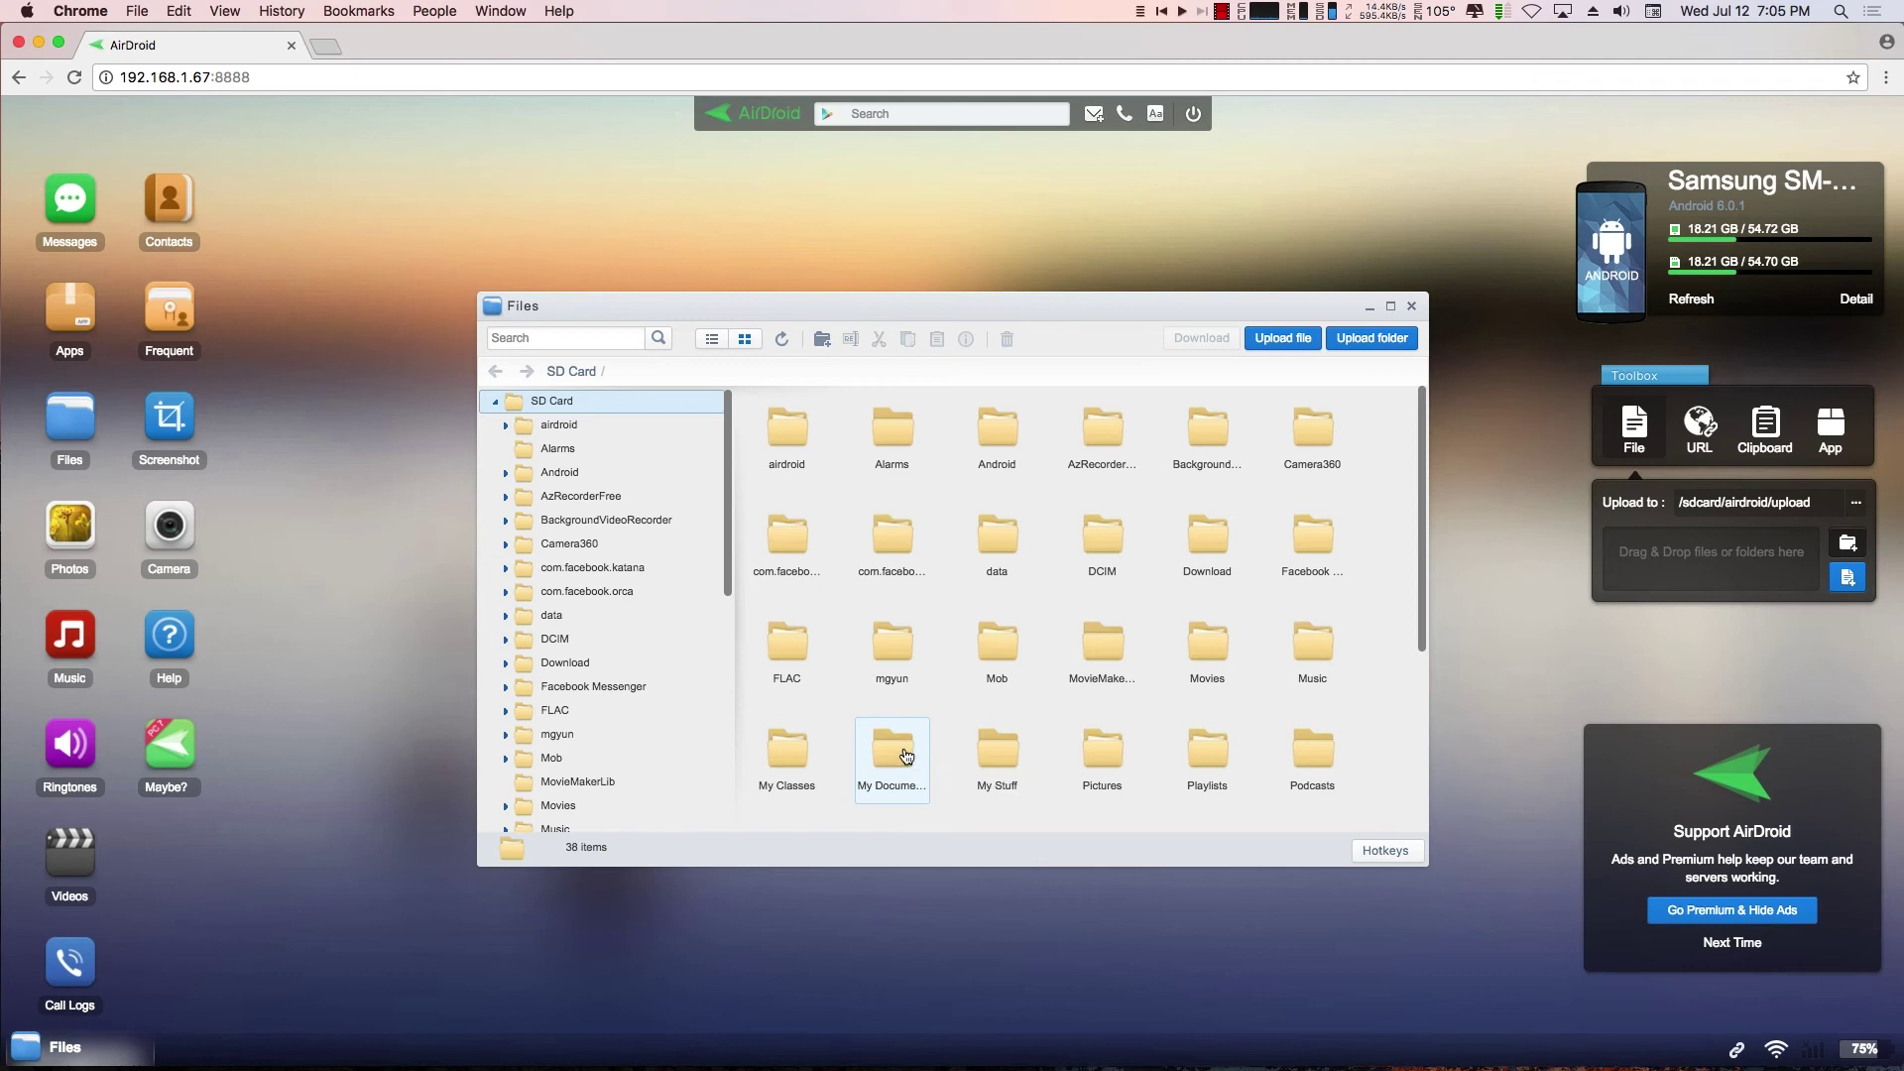
Step: Open the empty My Documents folder on the SD Card
double_click(903, 752)
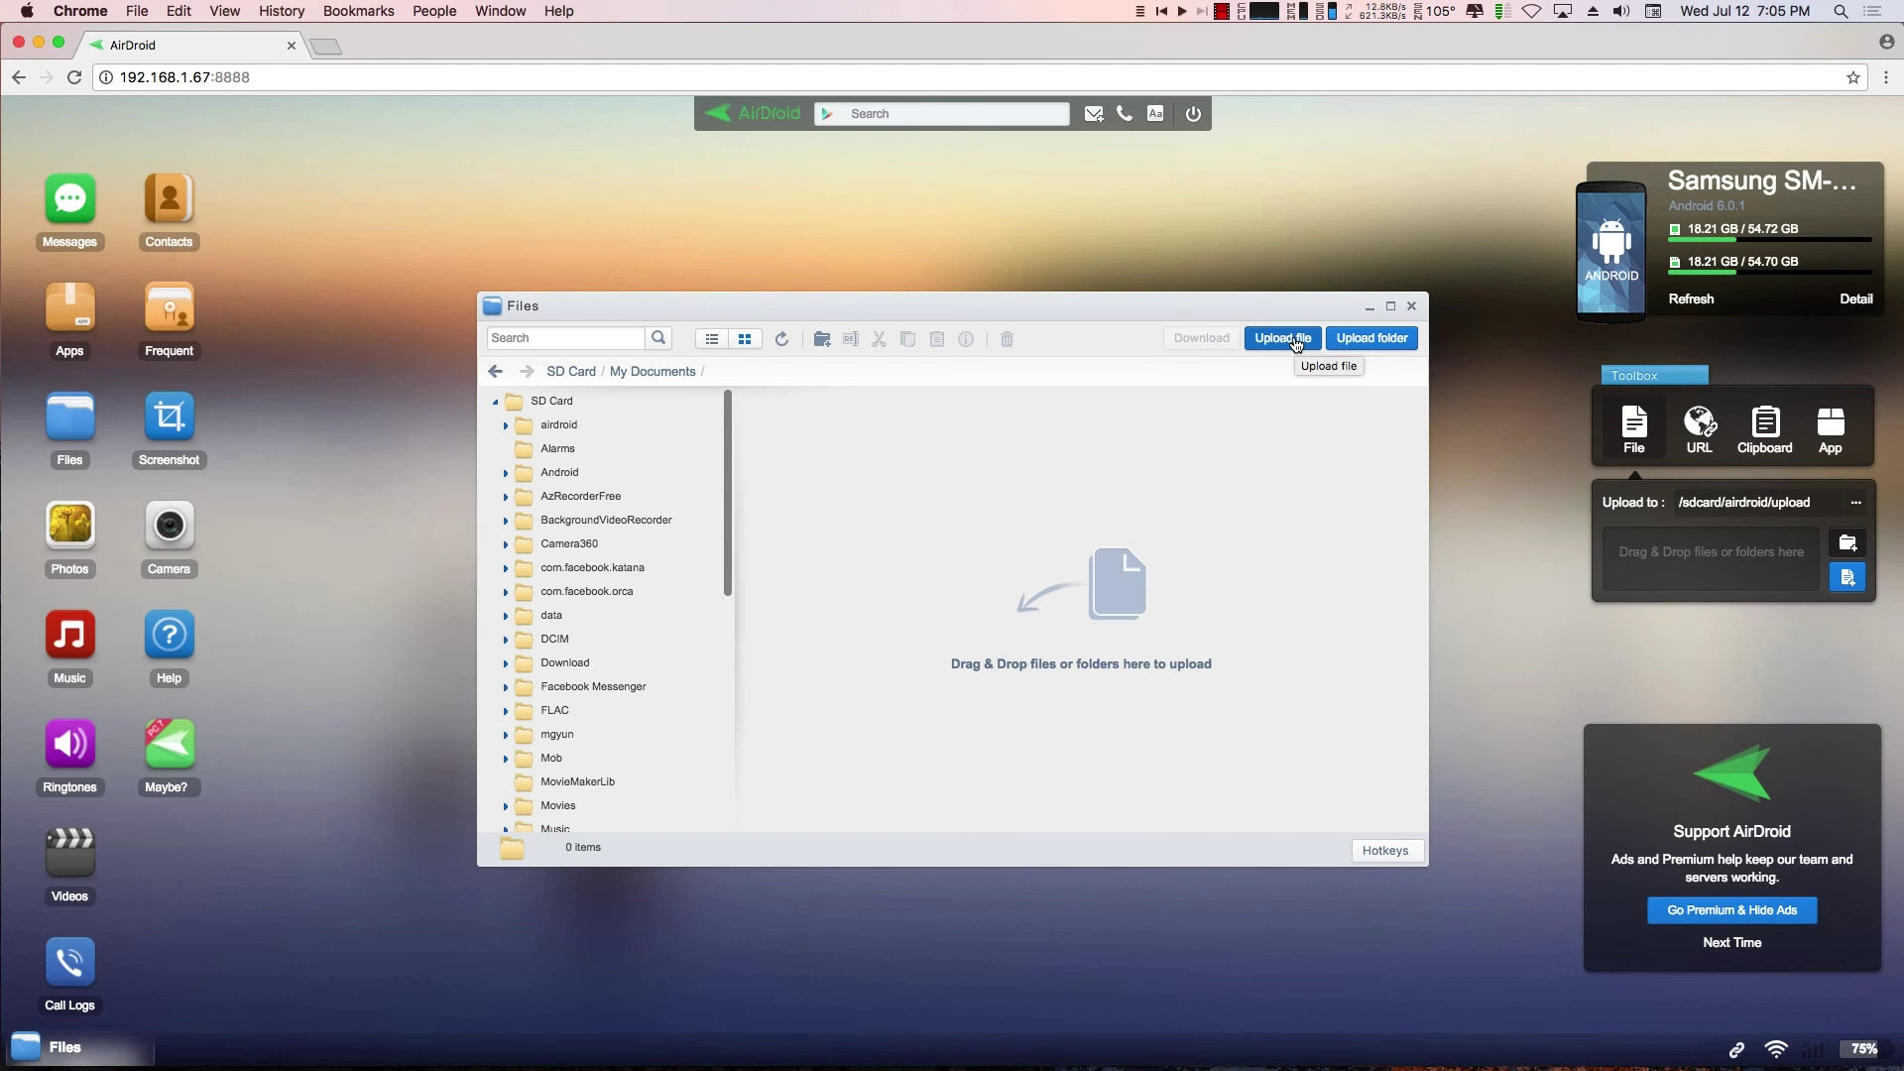
Step: Upload 500 Palabras Mas Comunes.csv from the Mac's DropBox folder to My Documents
left_click(1282, 339)
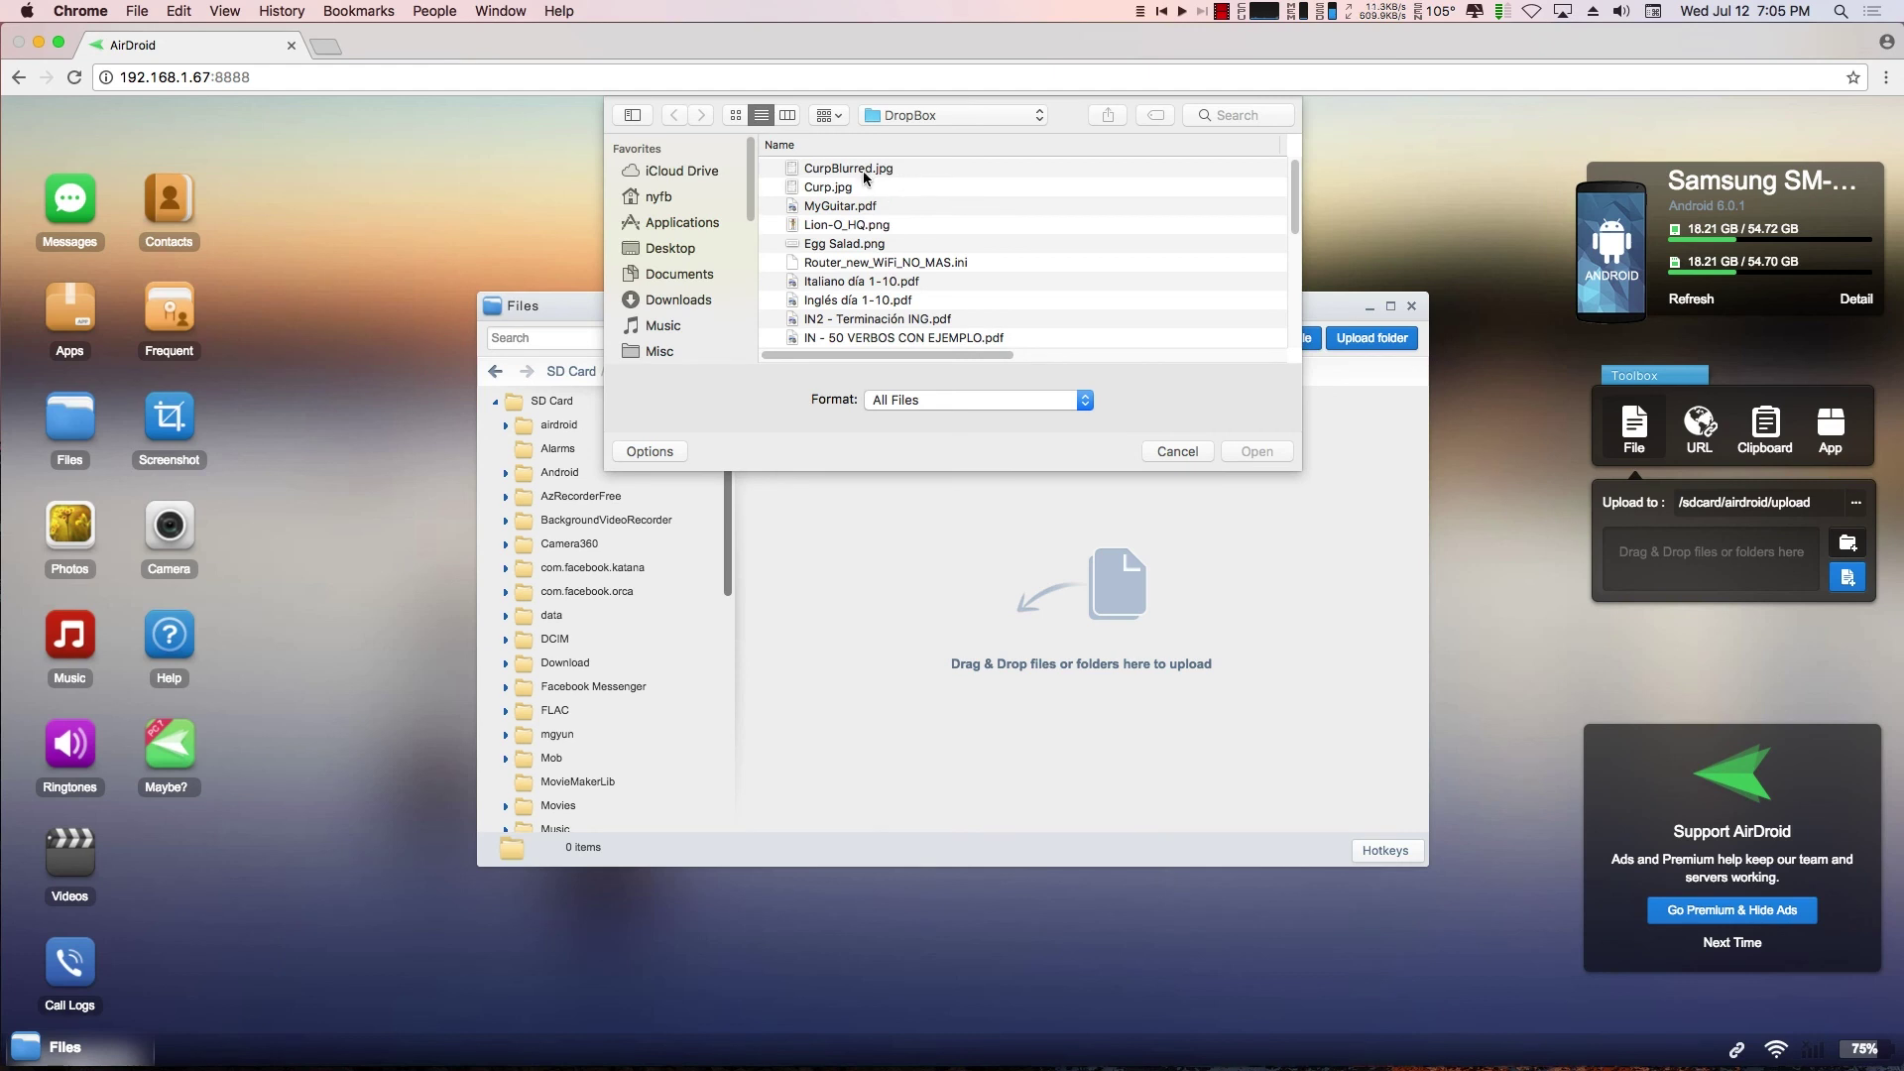
scroll(848, 238, "down", 2)
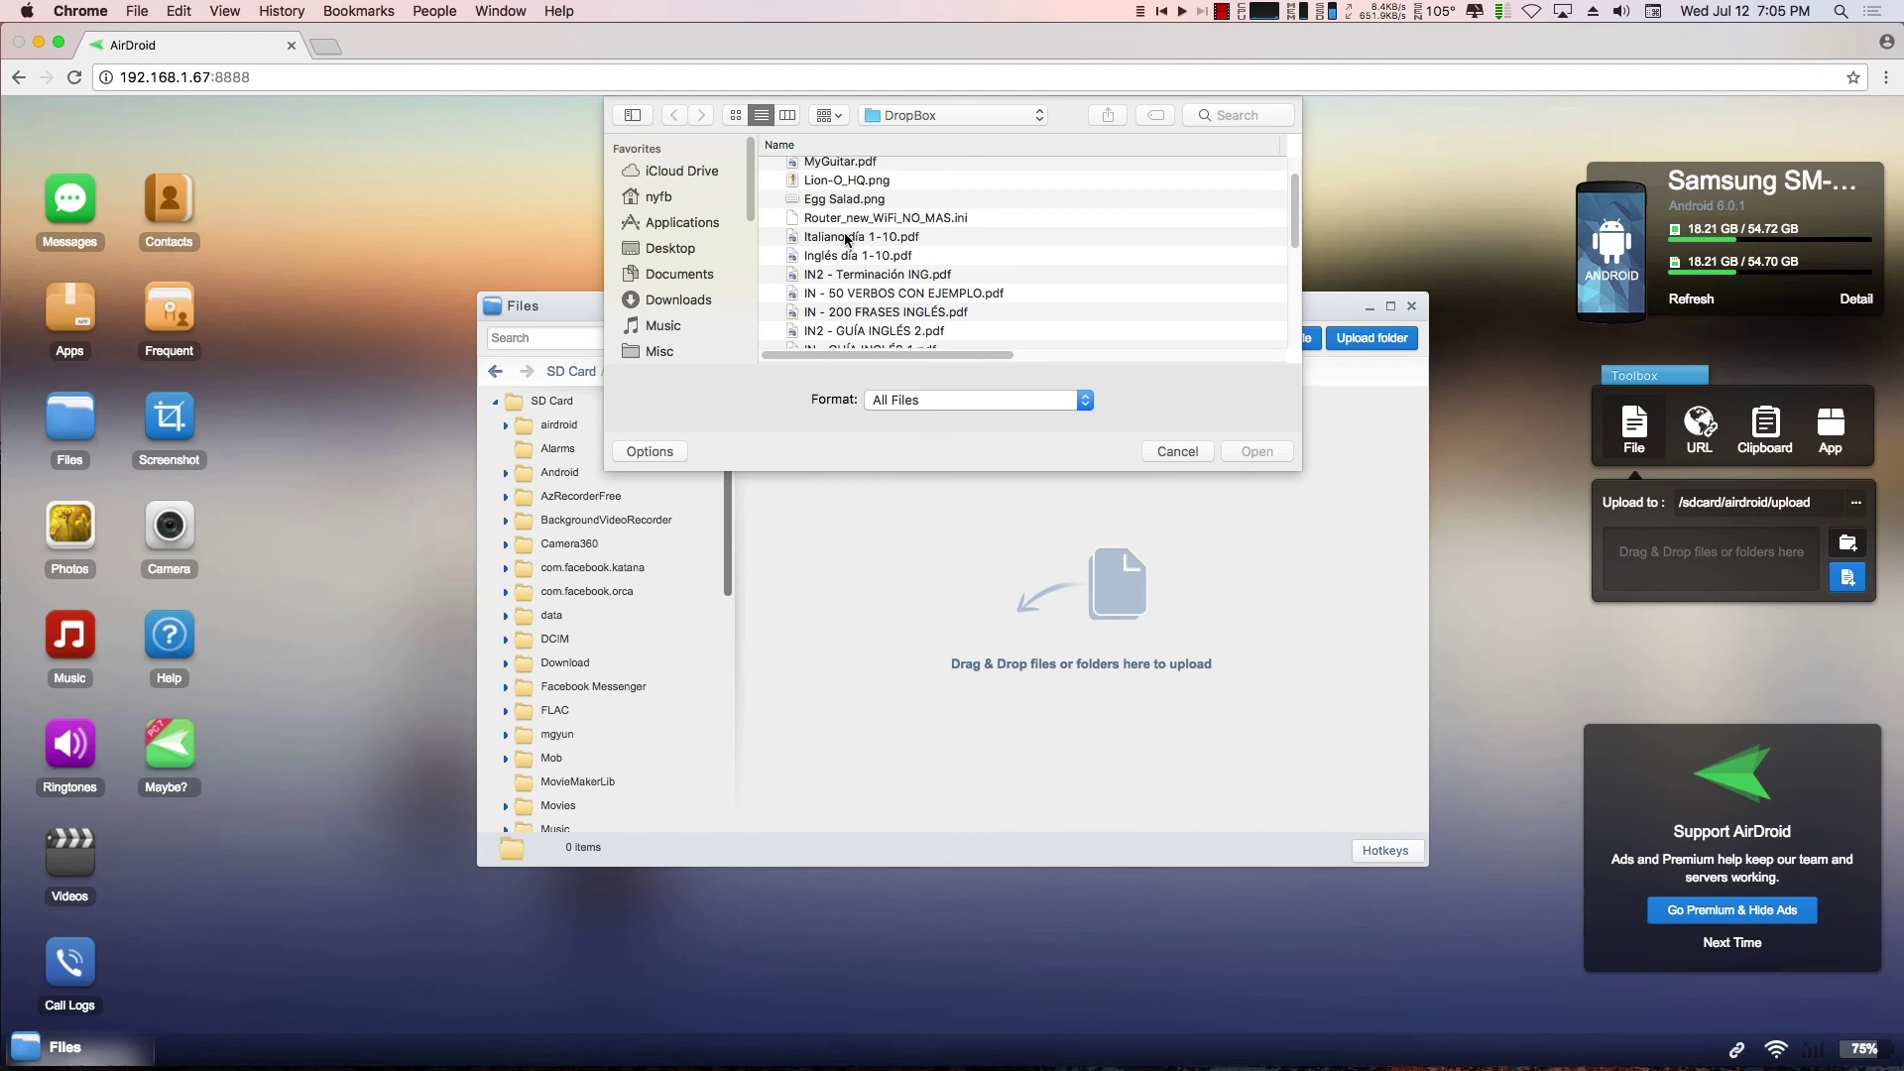
scroll(848, 238, "down", 5)
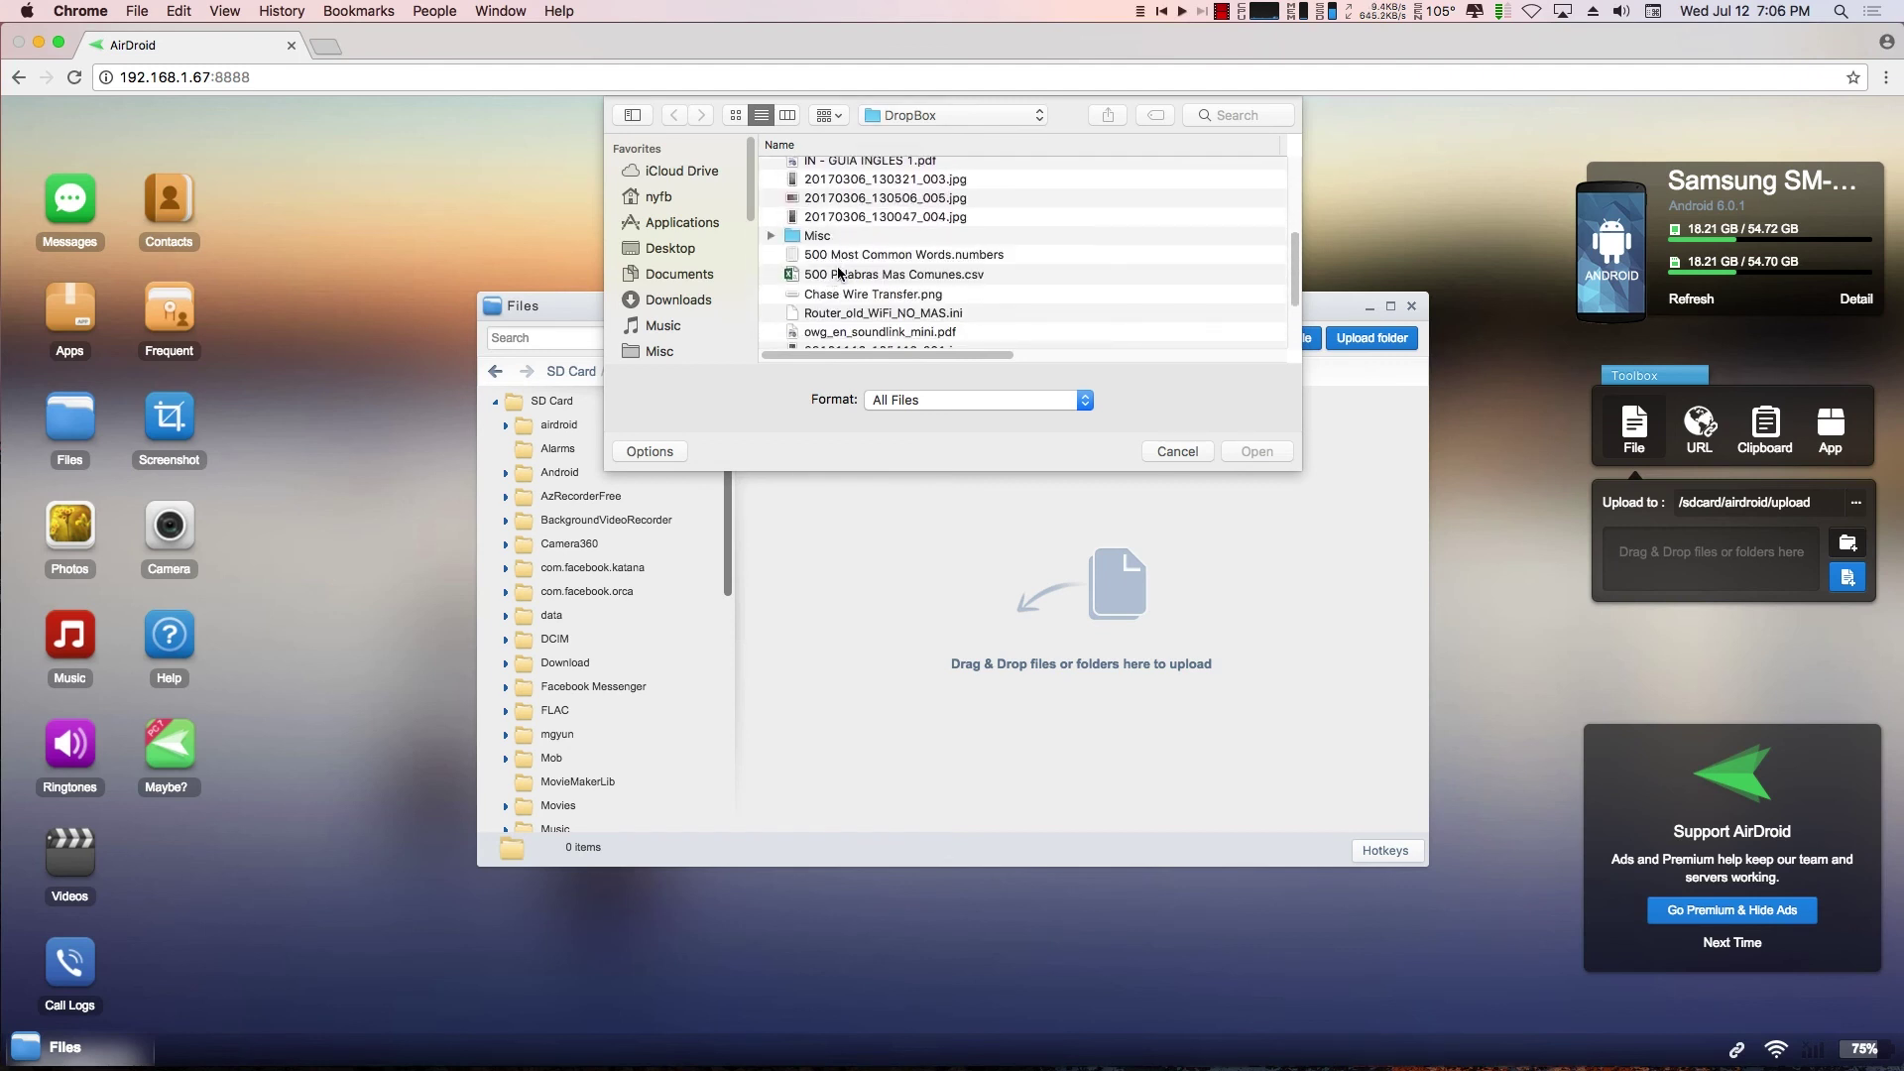
left_click(836, 275)
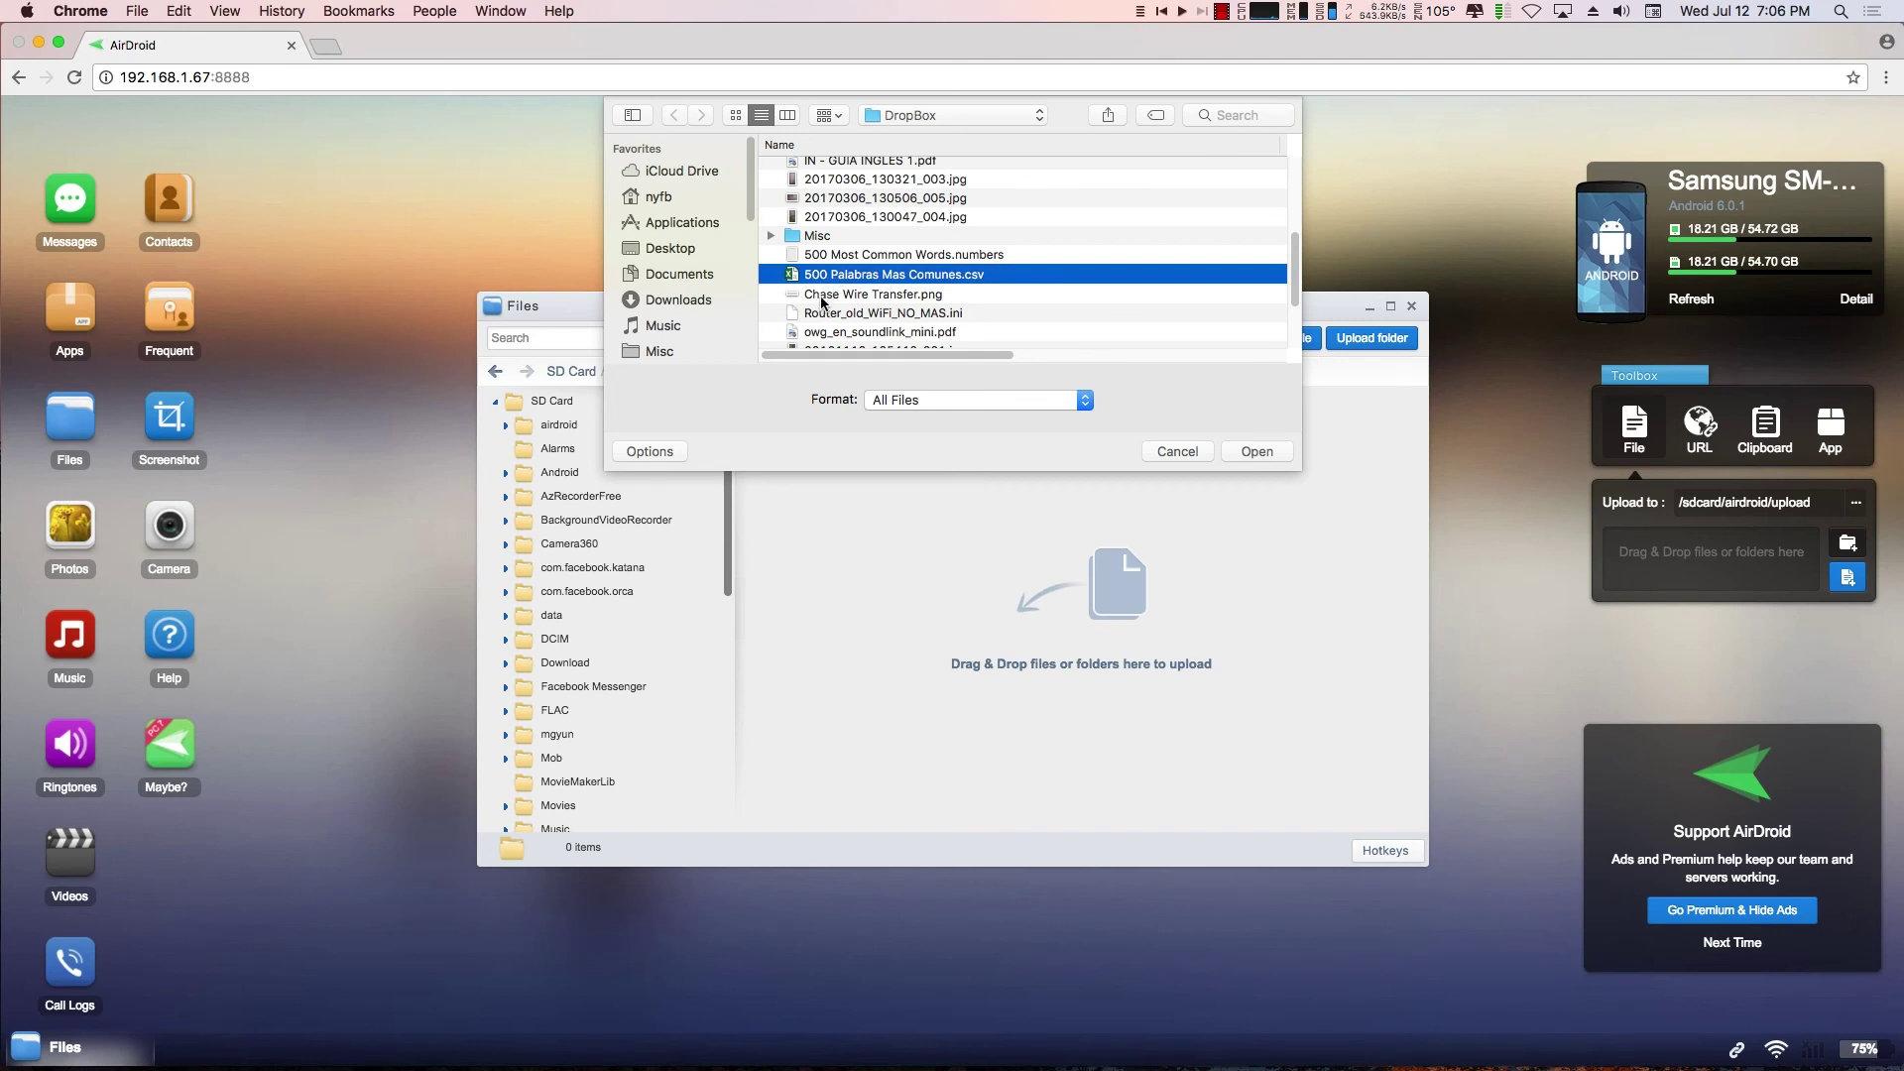
left_click(1236, 451)
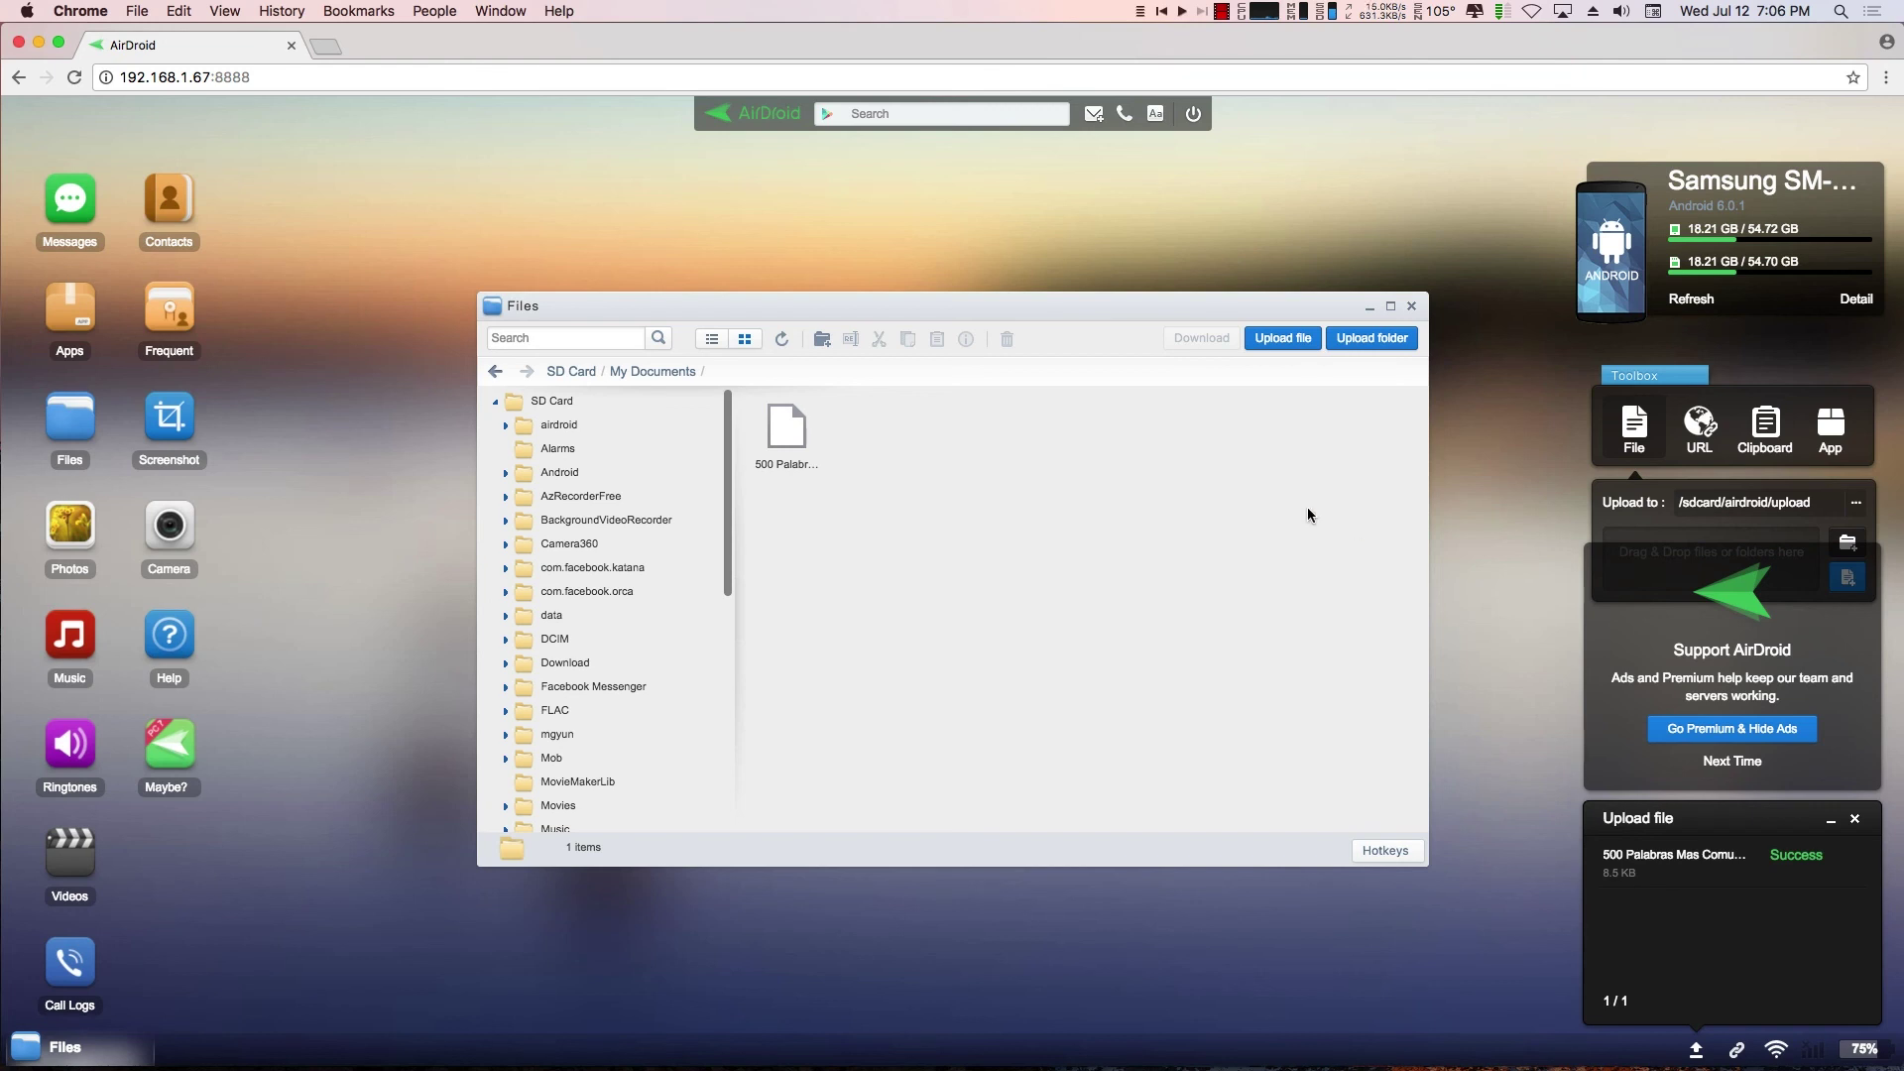
Step: Delete the 8.5 KB file 500 Palabras Mas Comunes.csv from My Documents
left_click(811, 437)
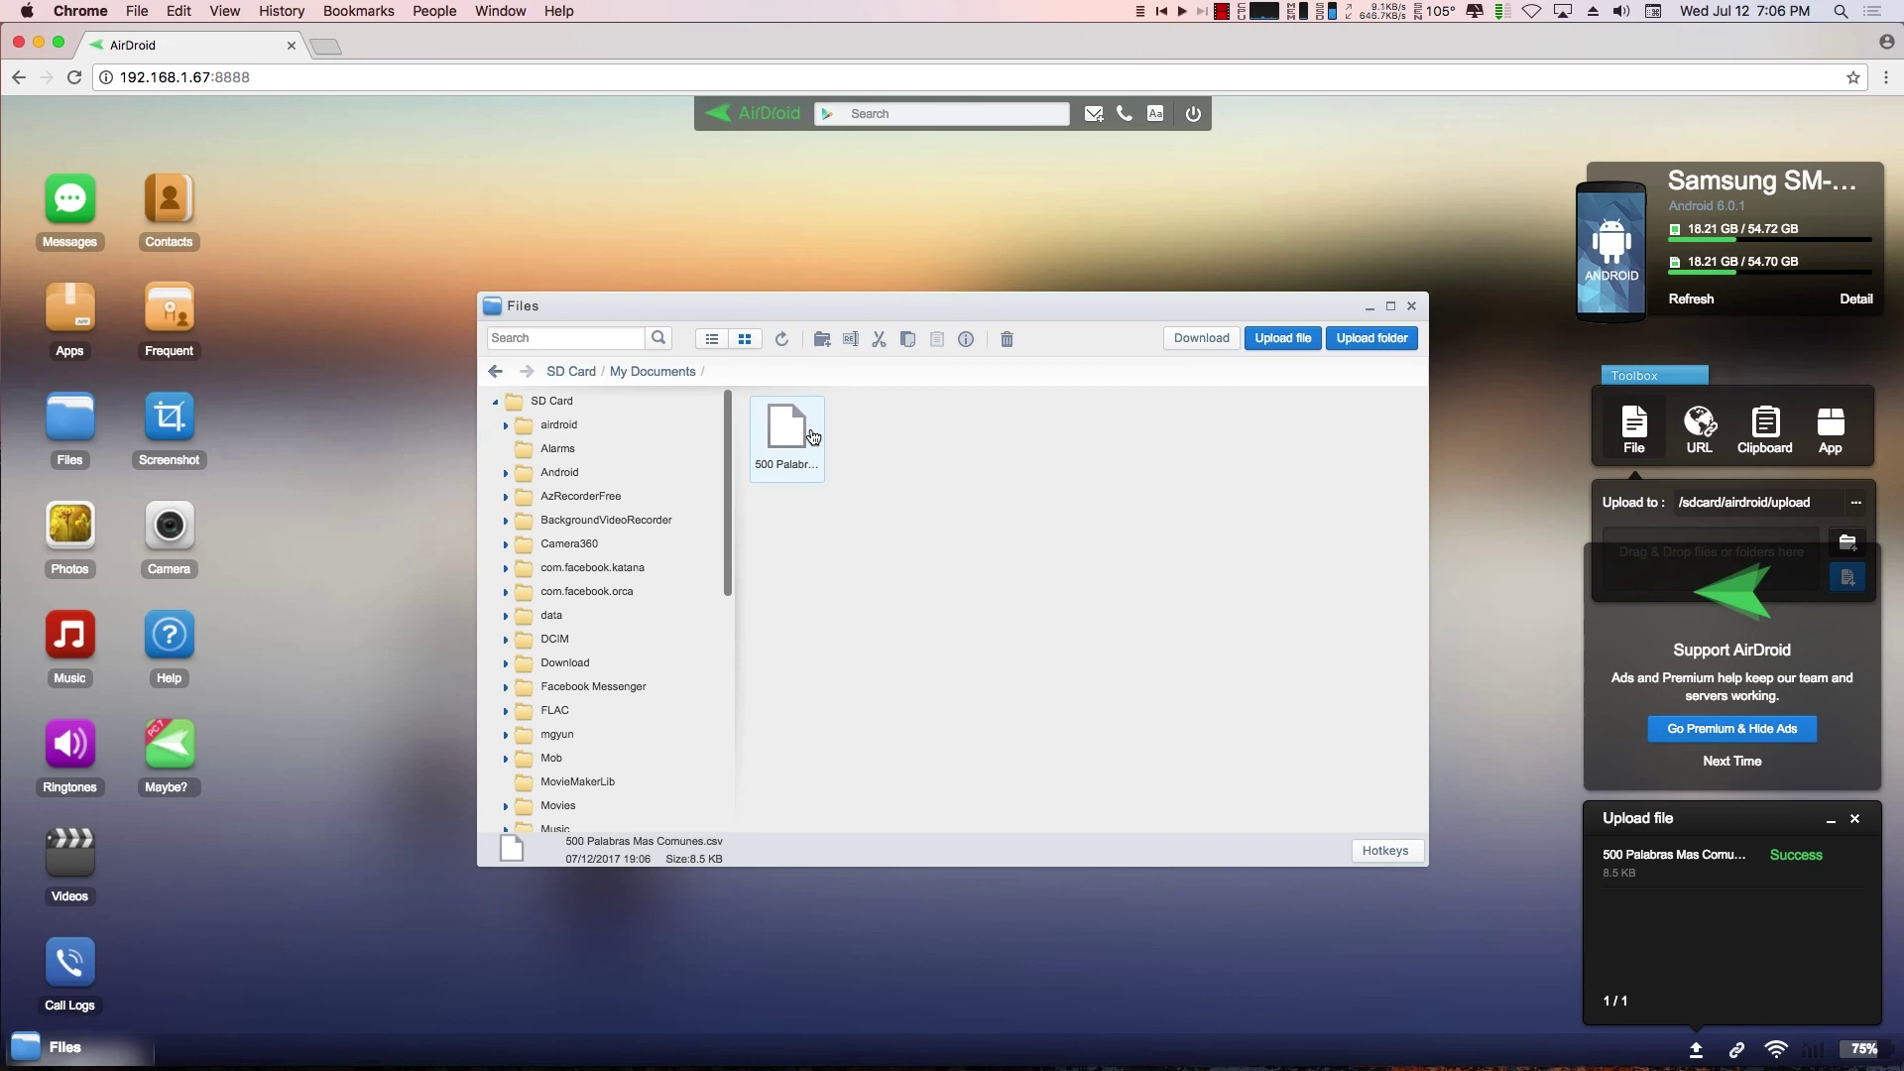
left_click(1007, 340)
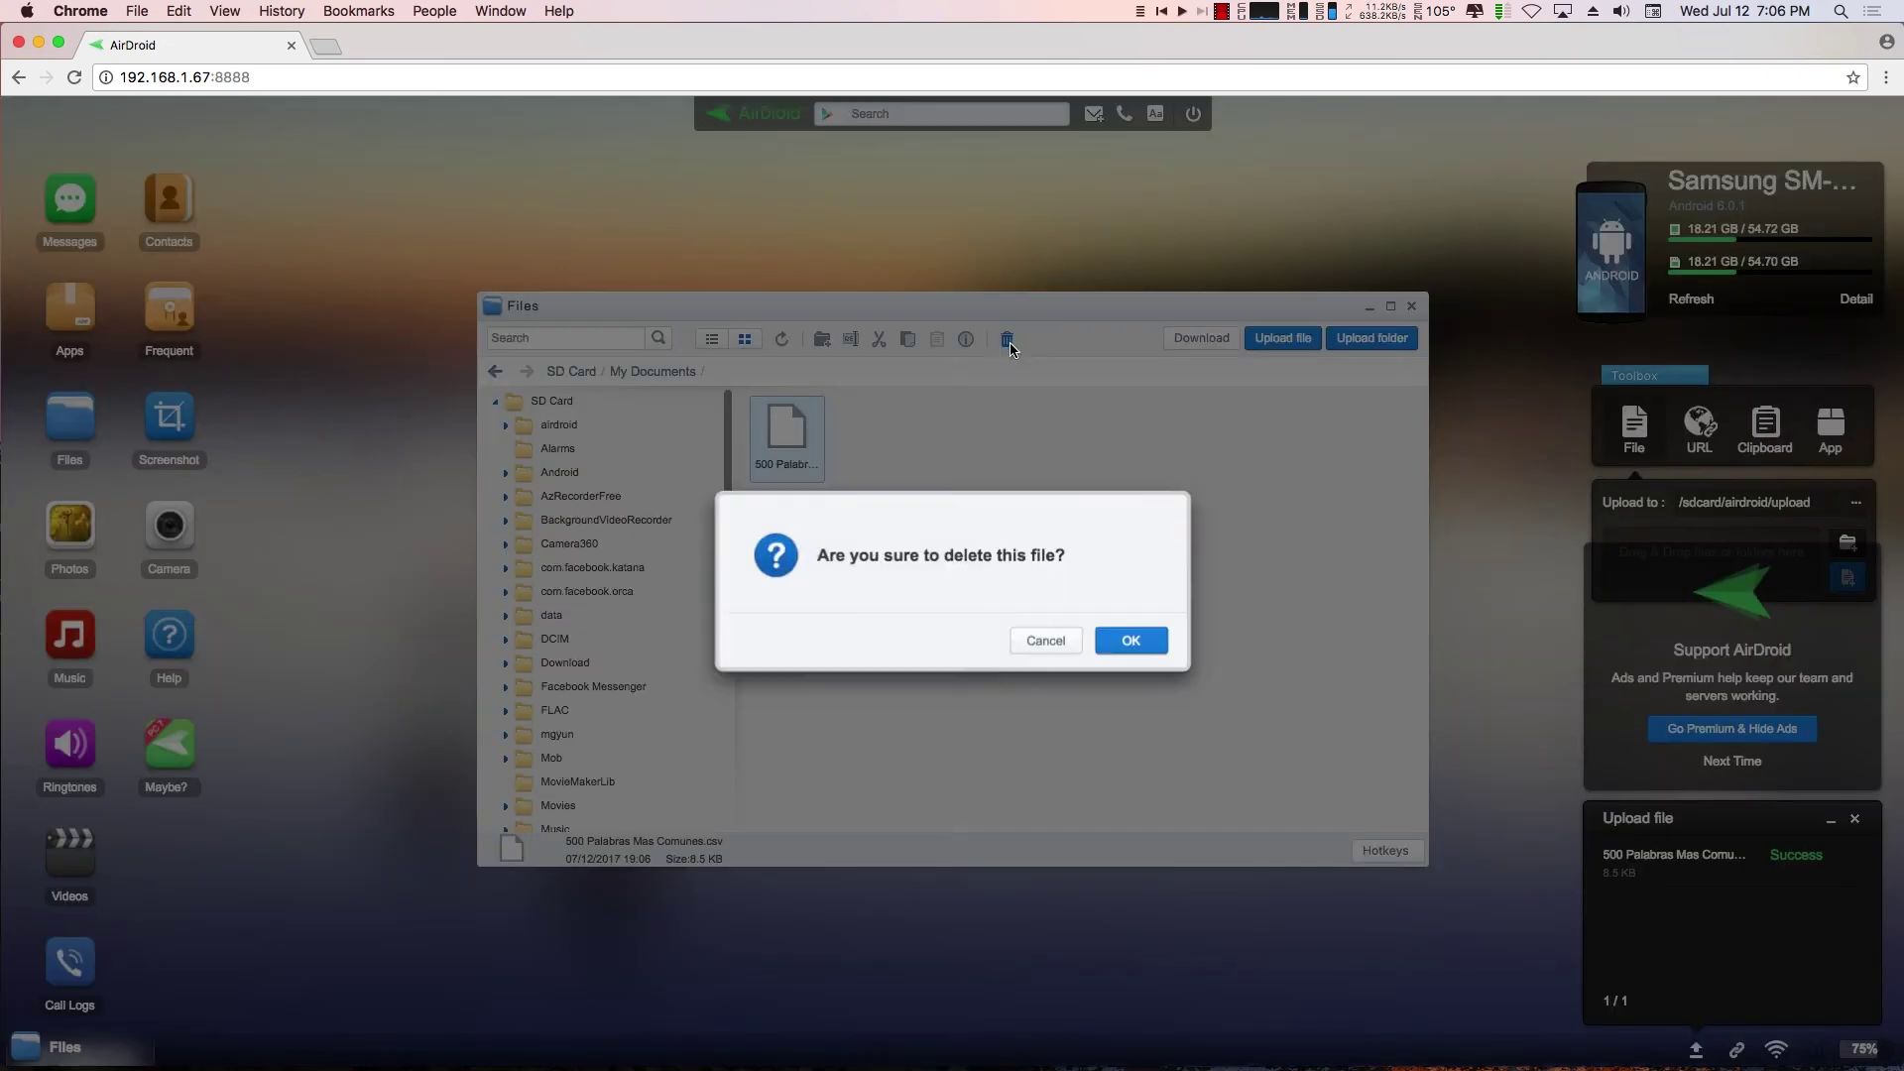
left_click(1098, 643)
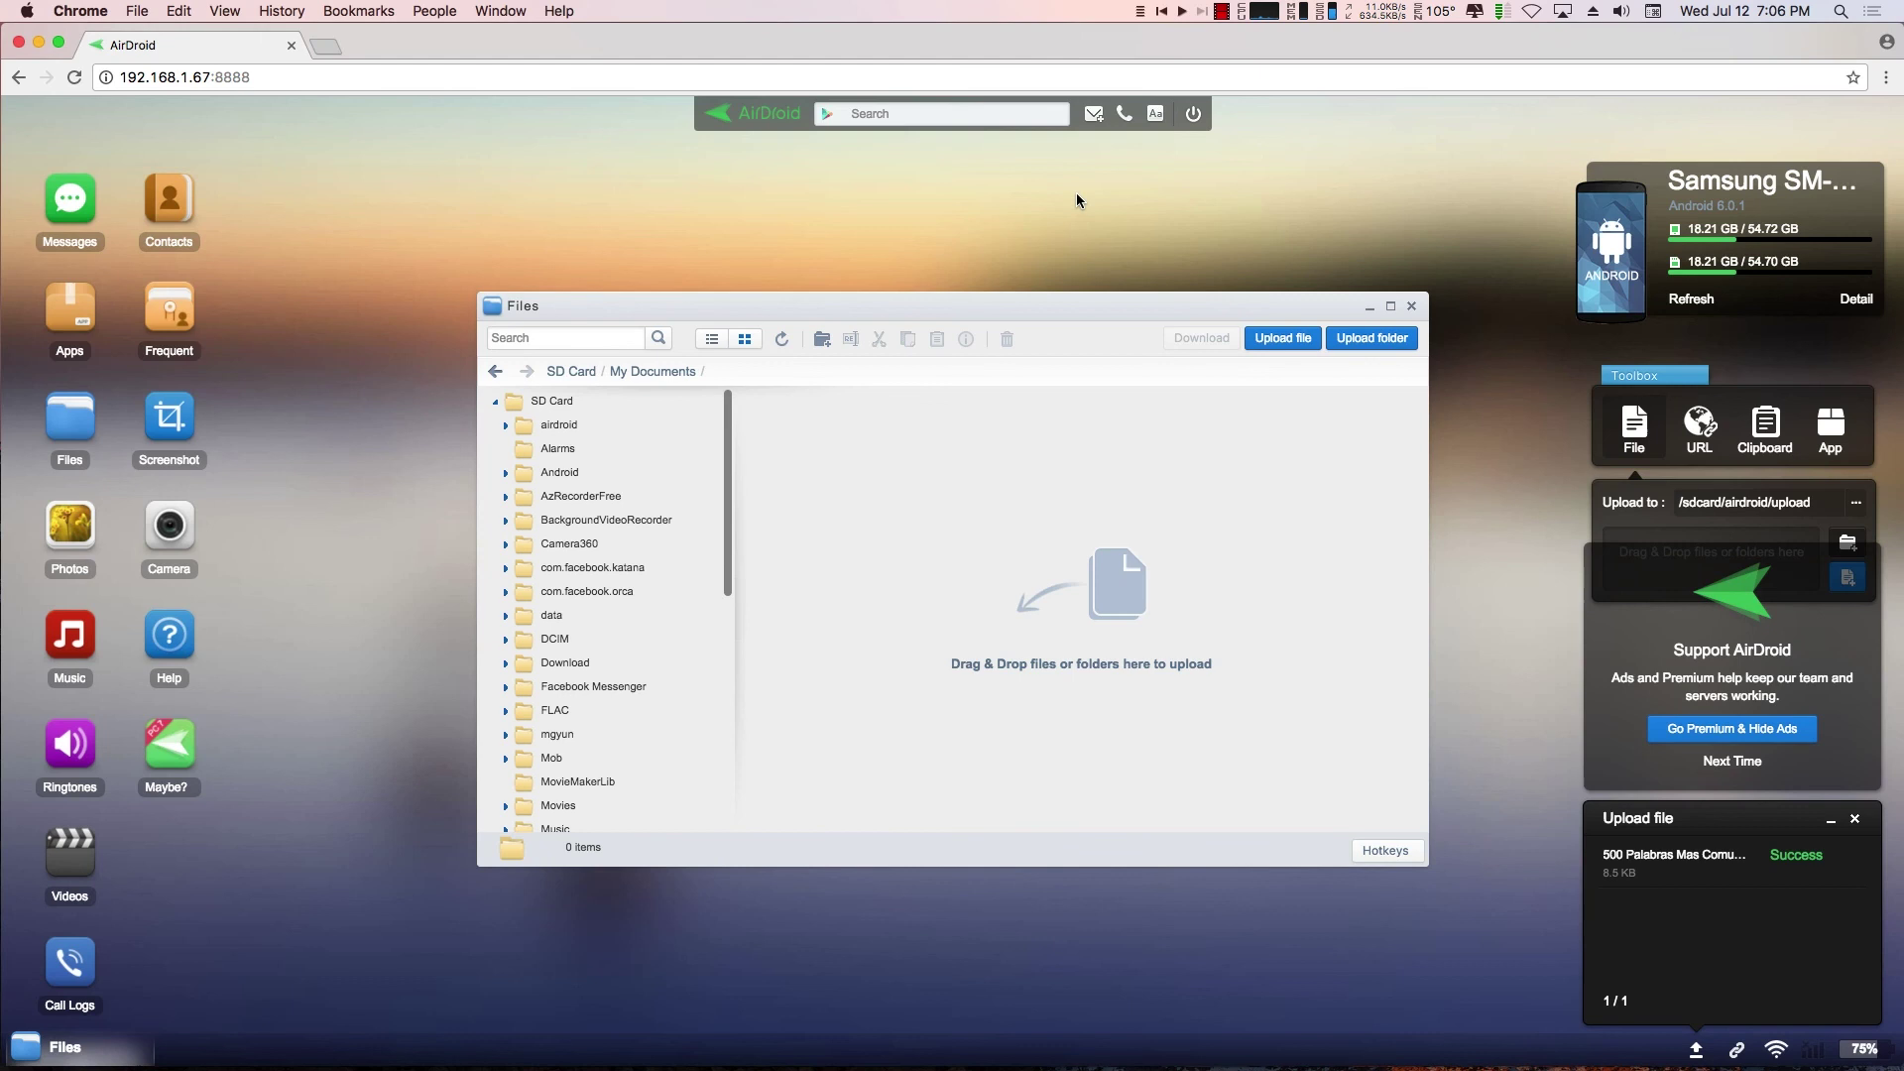